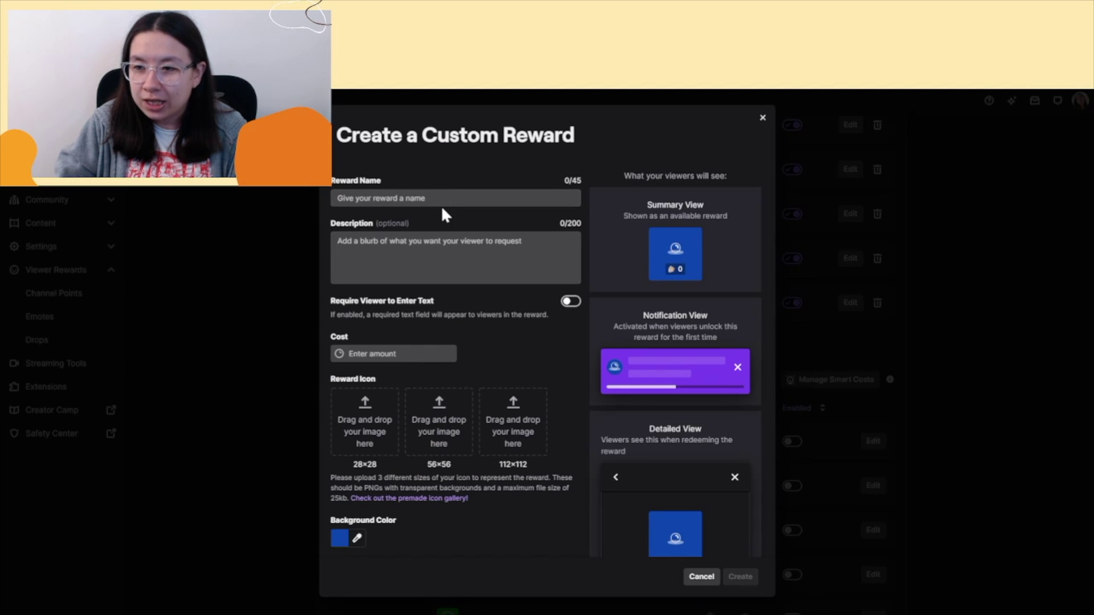
- Name the new custom reward Animal Crossing and set its cost to 100 points
left_click(447, 198)
type("An")
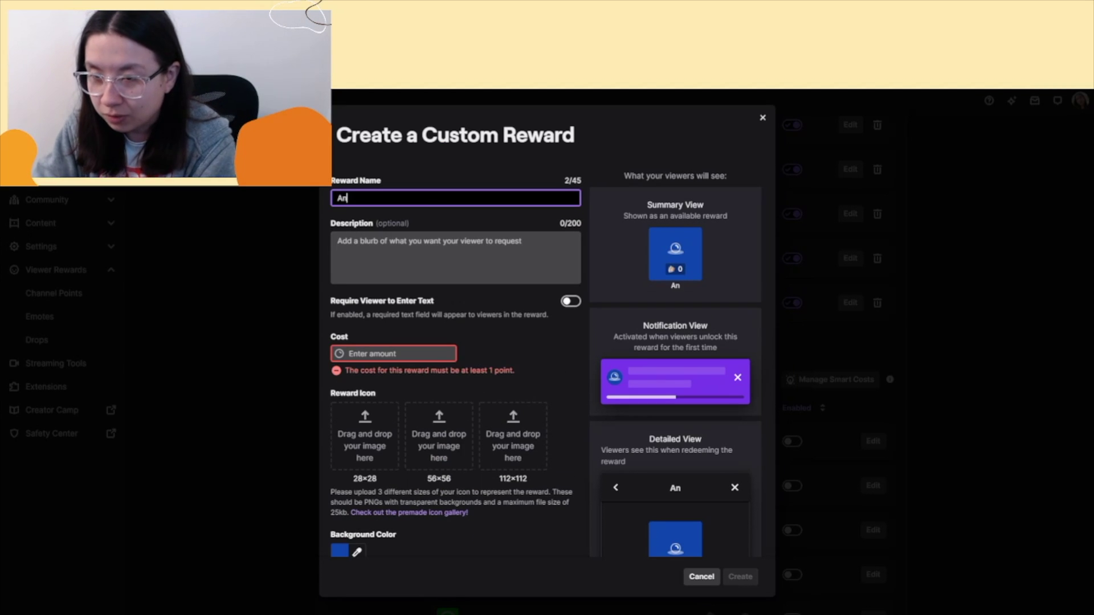
type("imal Crossing")
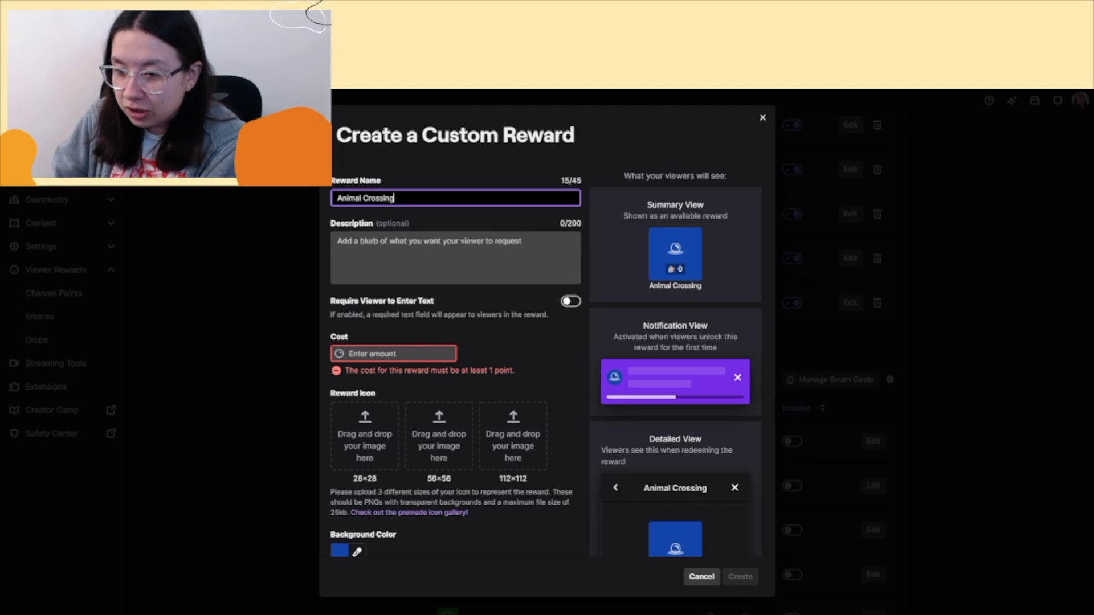
left_click(399, 353)
type("100")
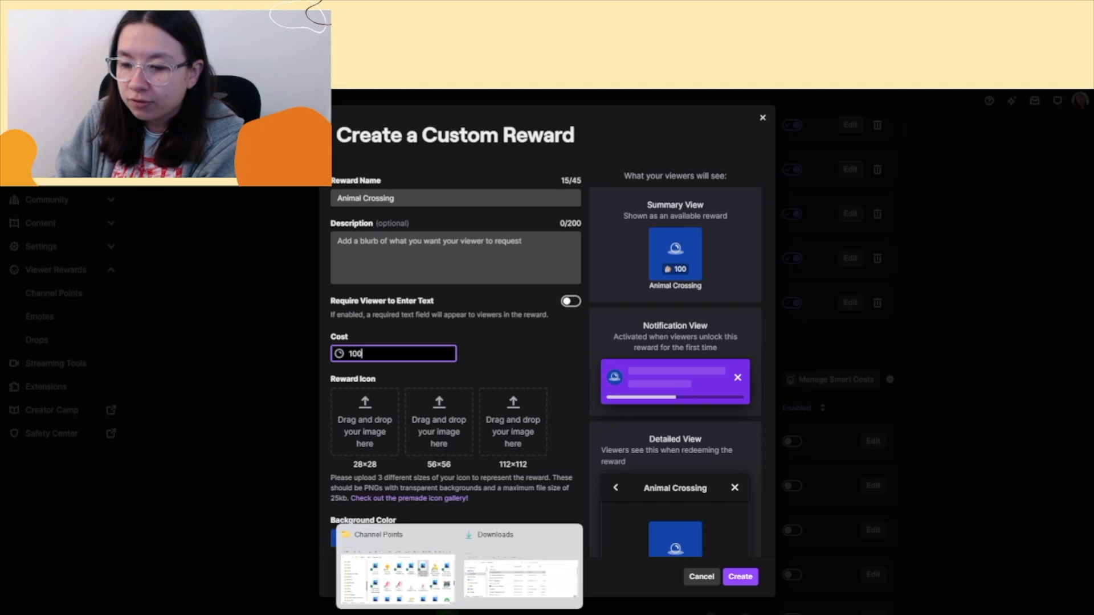
- Add the yellow dog character images as the reward icon in the 112×112, 56×56 and 28×28 sizes
left_click(459, 613)
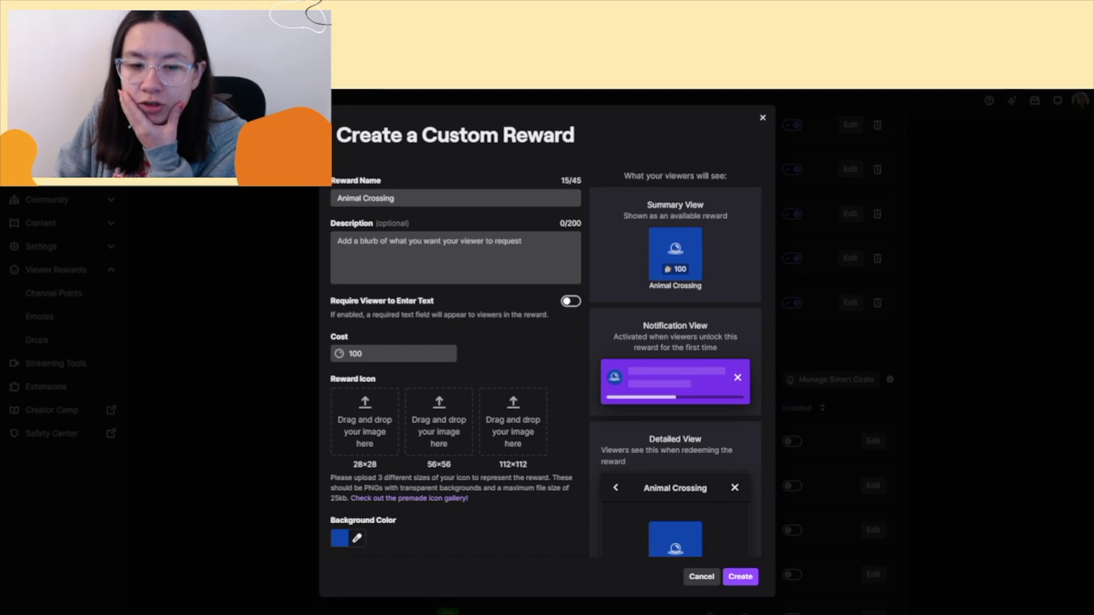
left_click_drag(456, 613, 512, 425)
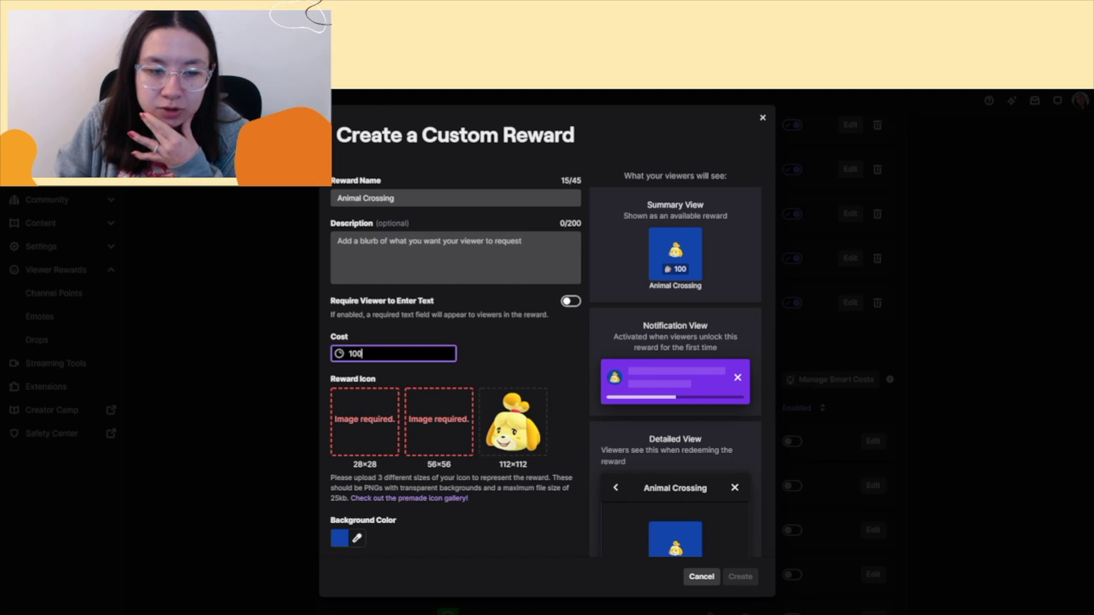
left_click_drag(399, 614, 439, 430)
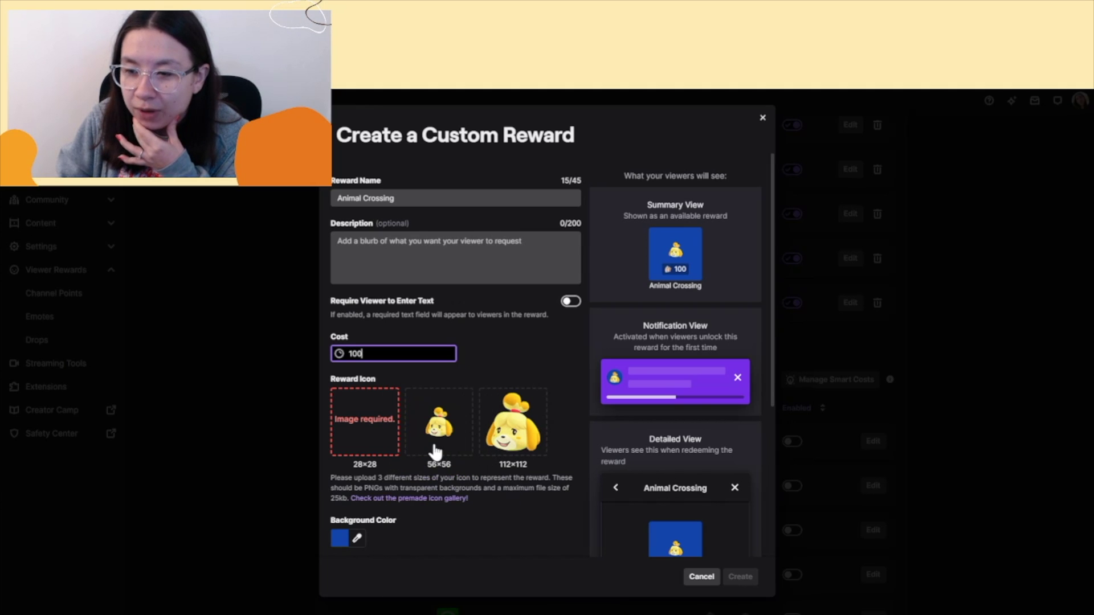
left_click_drag(171, 614, 361, 449)
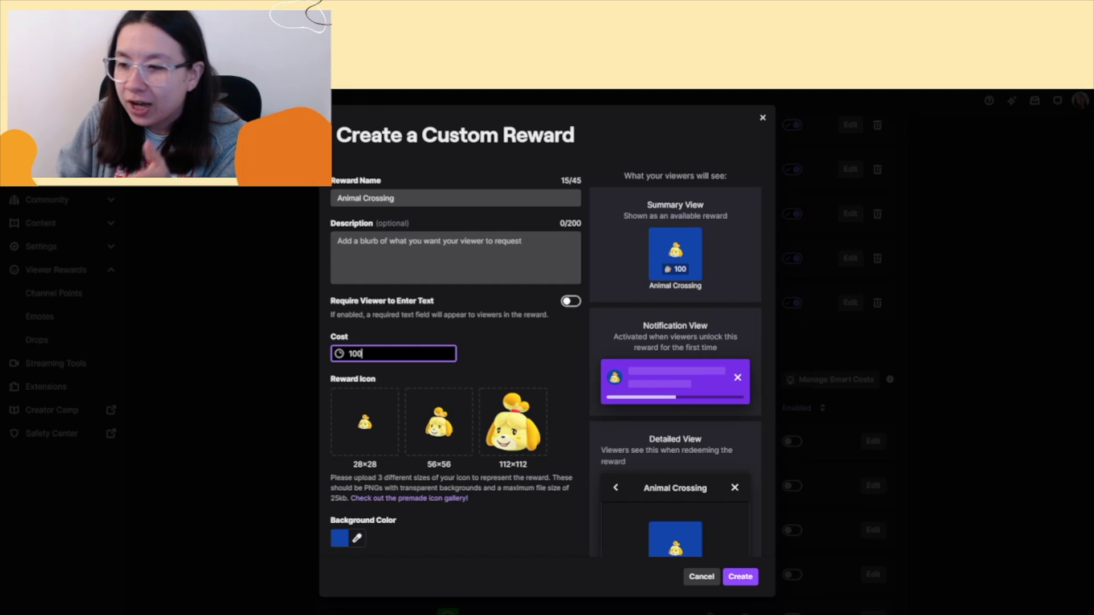
- Create the Animal Crossing reward and locate it in the custom rewards list
scroll(564, 493, "down", 4)
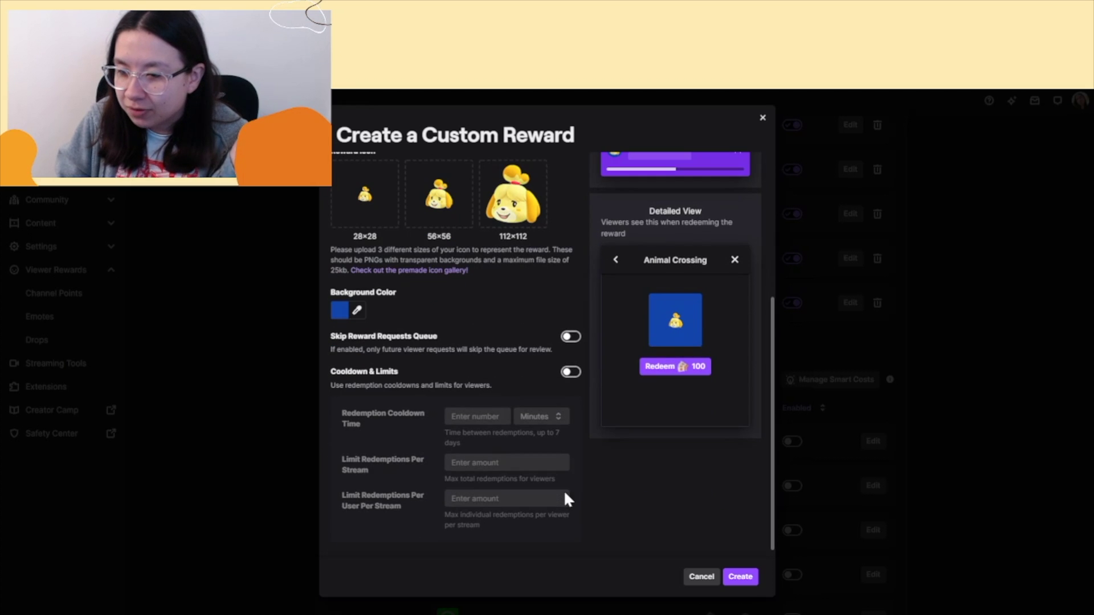
left_click(741, 577)
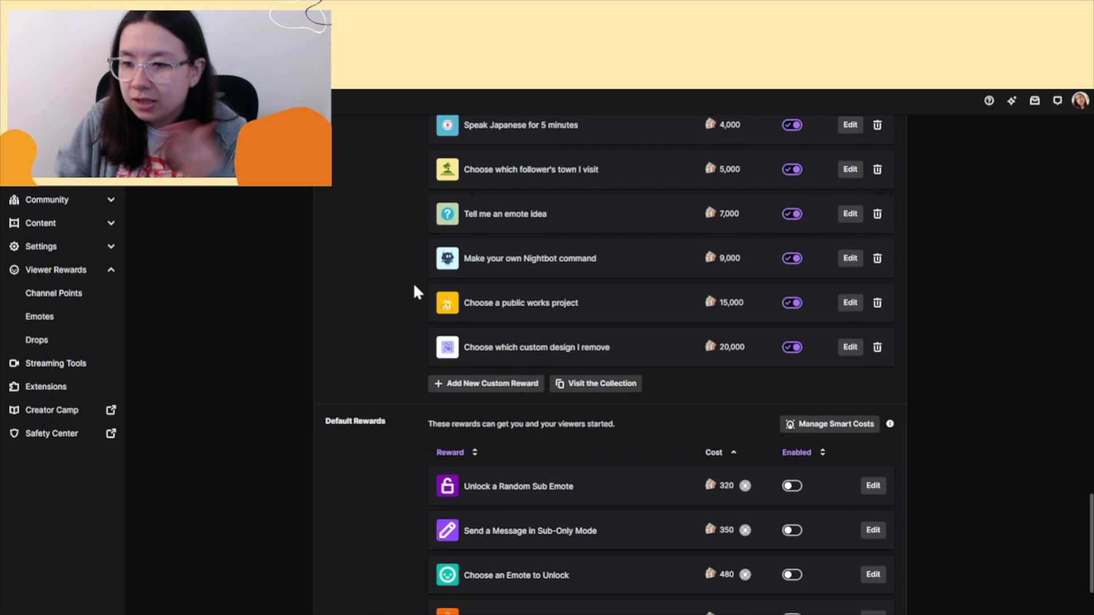
scroll(415, 288, "up", 12)
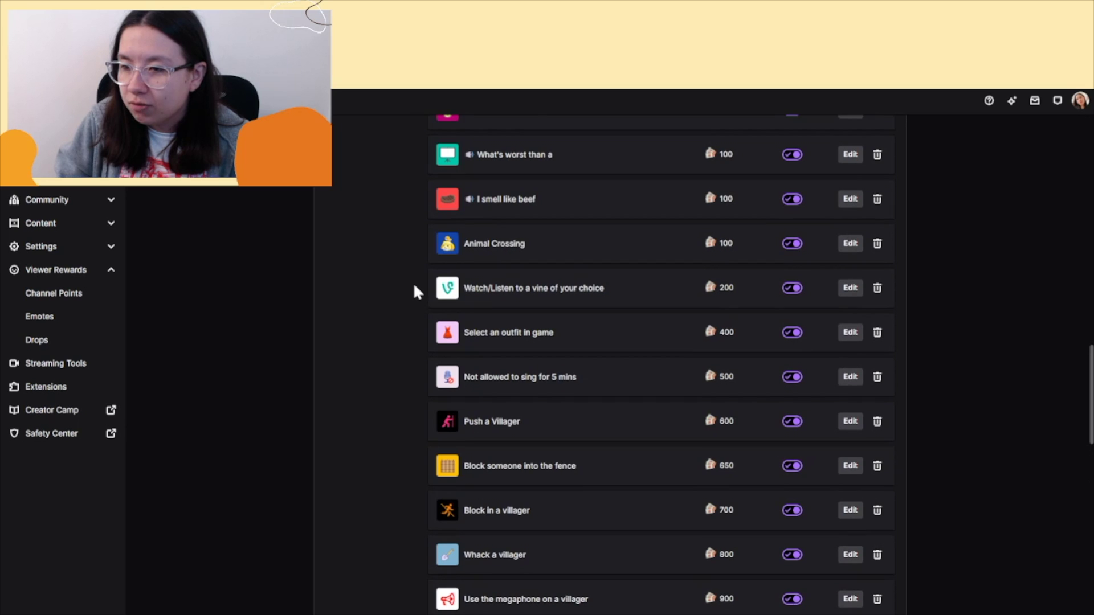
scroll(415, 289, "up", 5)
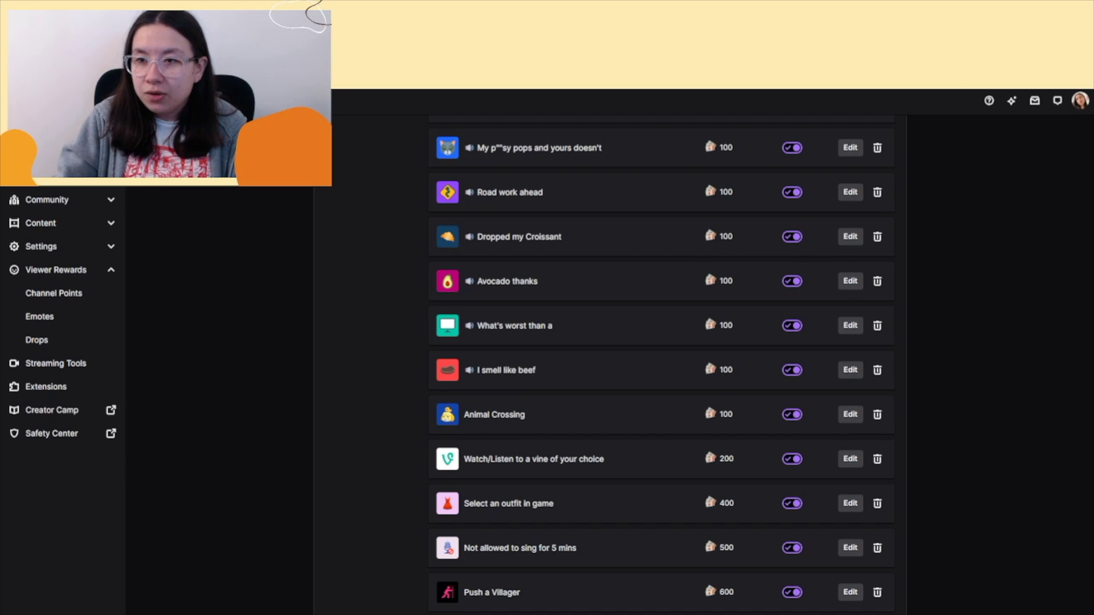
- Switch to the Isaiah Creati's Bot site, log in with Twitch and open its media library
key("ctrl+Tab")
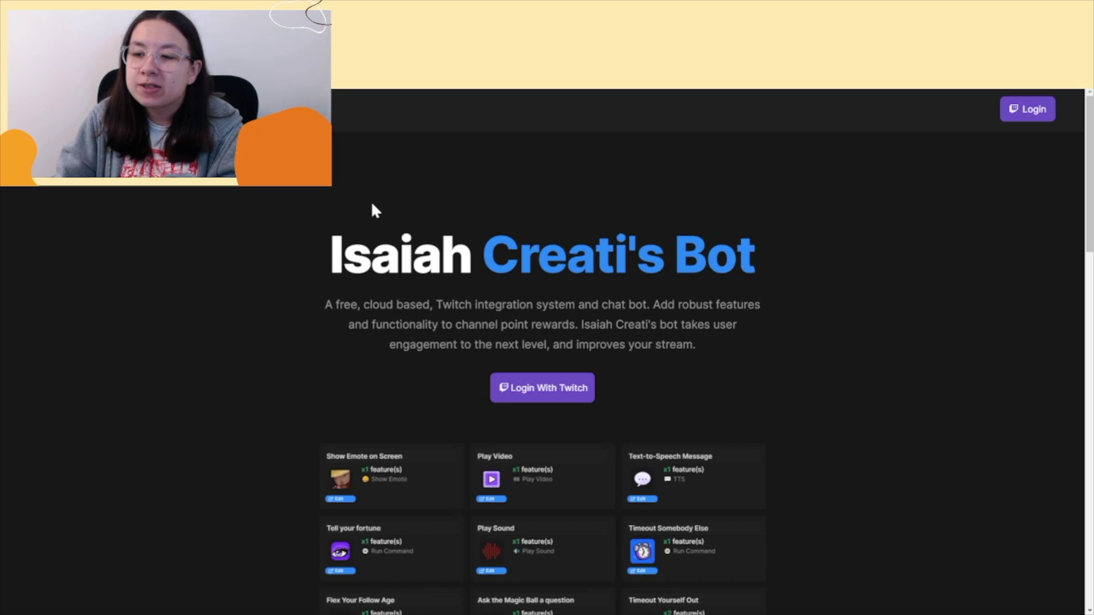
left_click(564, 389)
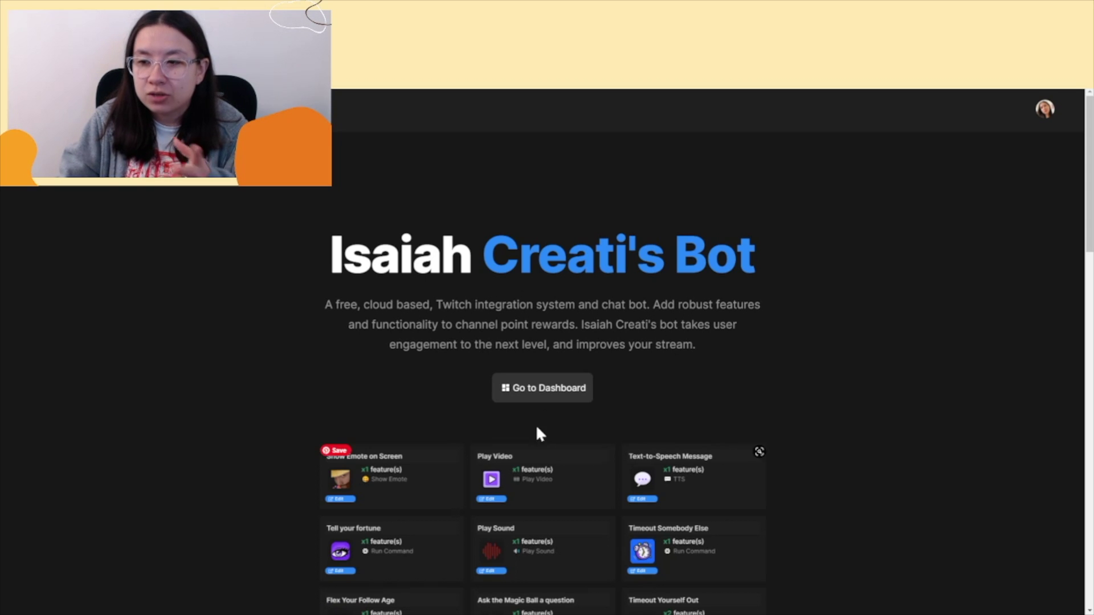
left_click(546, 399)
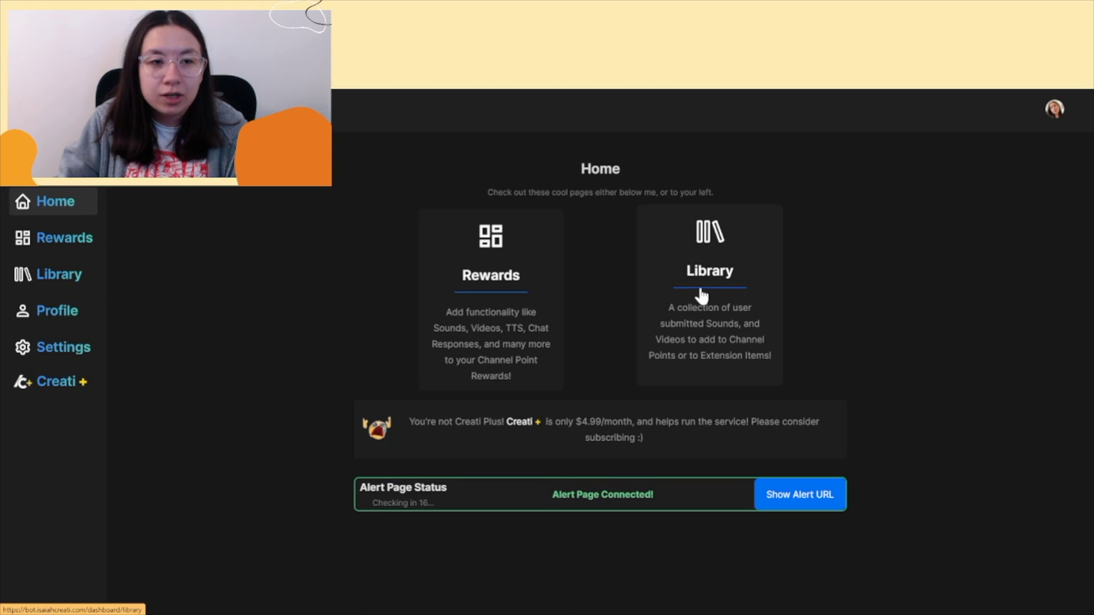
left_click(730, 294)
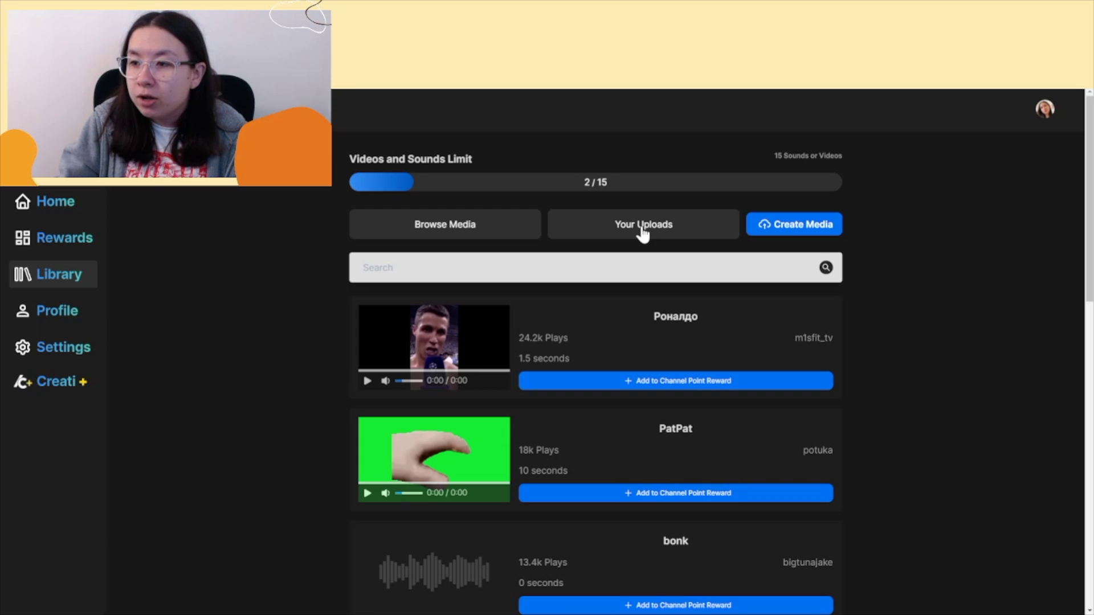
- Start a new media entry titled Animal Crossing and tag it as Funny
left_click(801, 232)
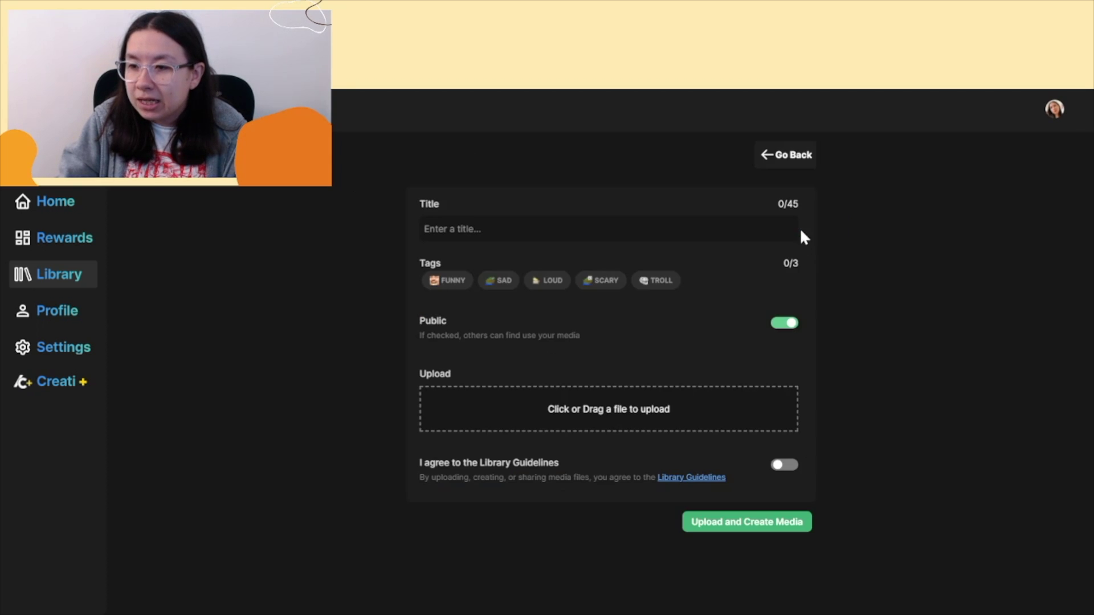
type("A")
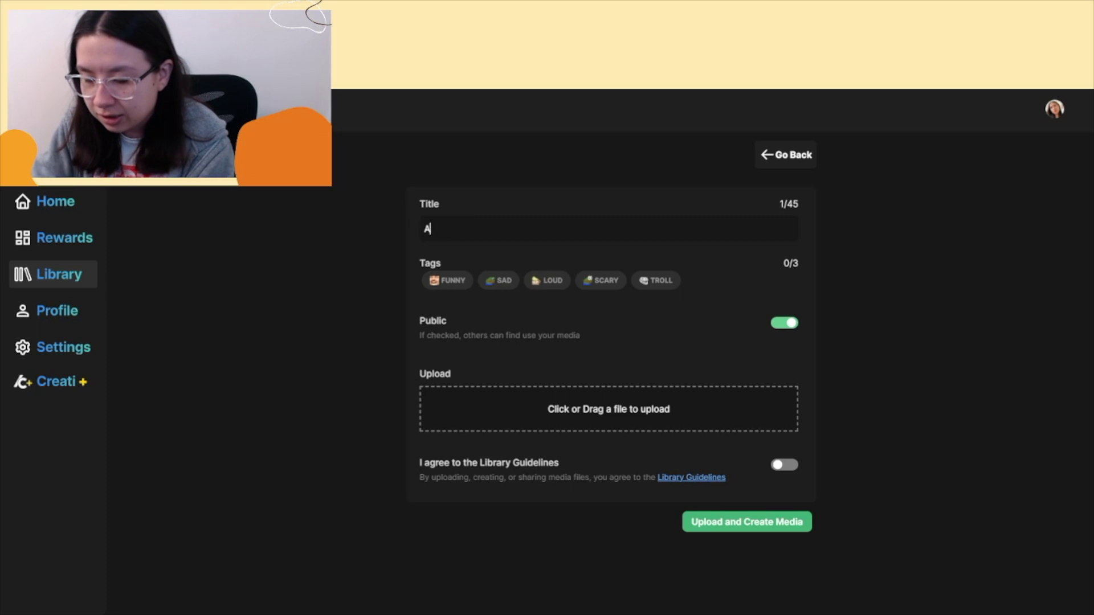
type("nimal Crossing")
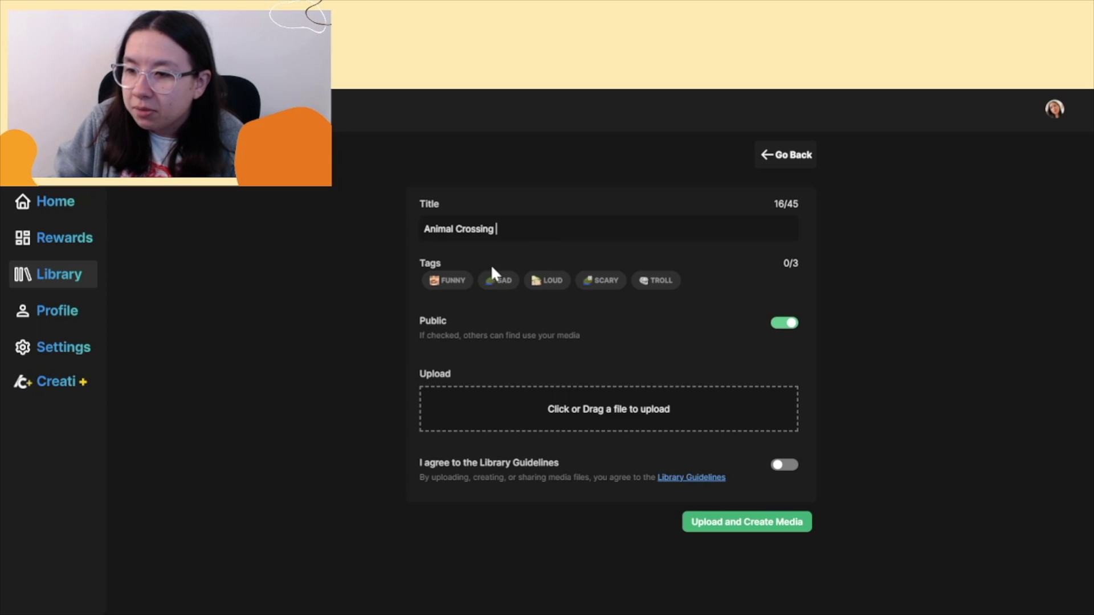
left_click(459, 284)
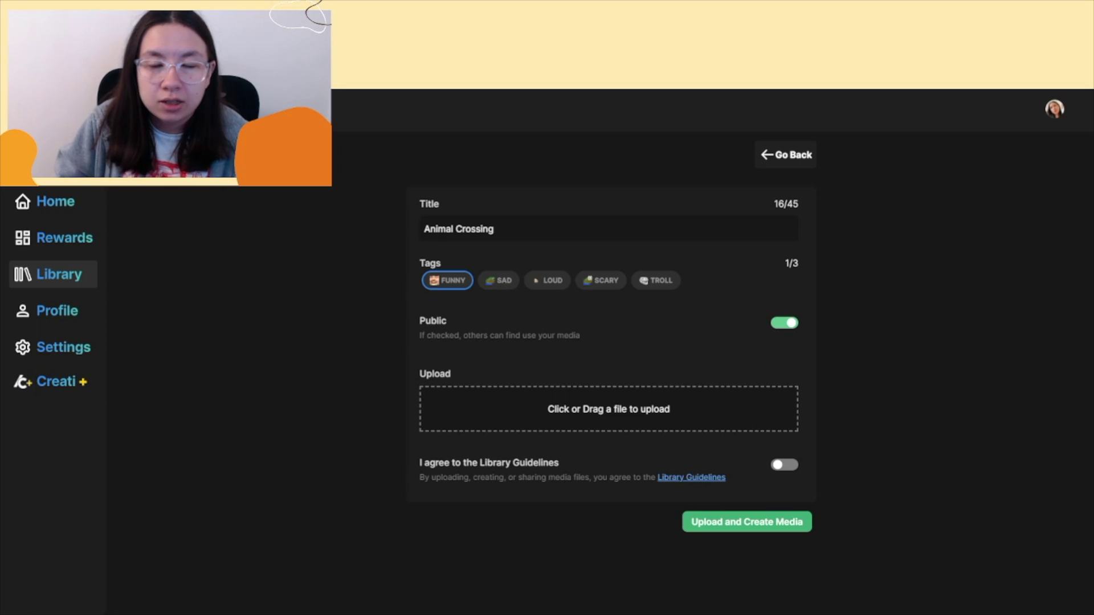
- Upload the sound file for the Animal Crossing media, agree to the Library Guidelines and create the entry
left_click_drag(664, 614, 642, 412)
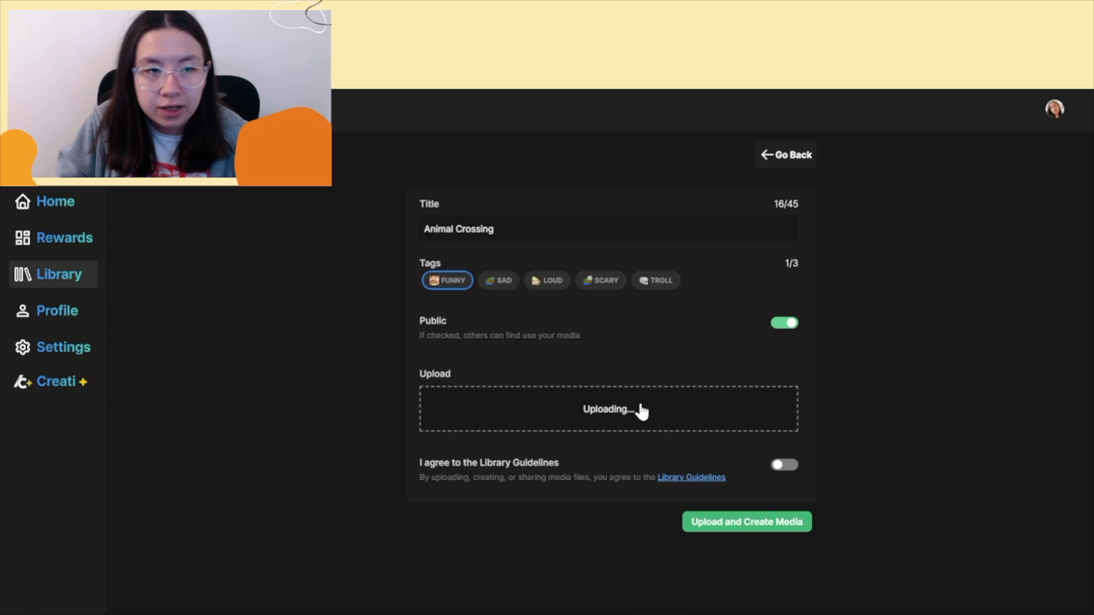
scroll(741, 484, "down", 1)
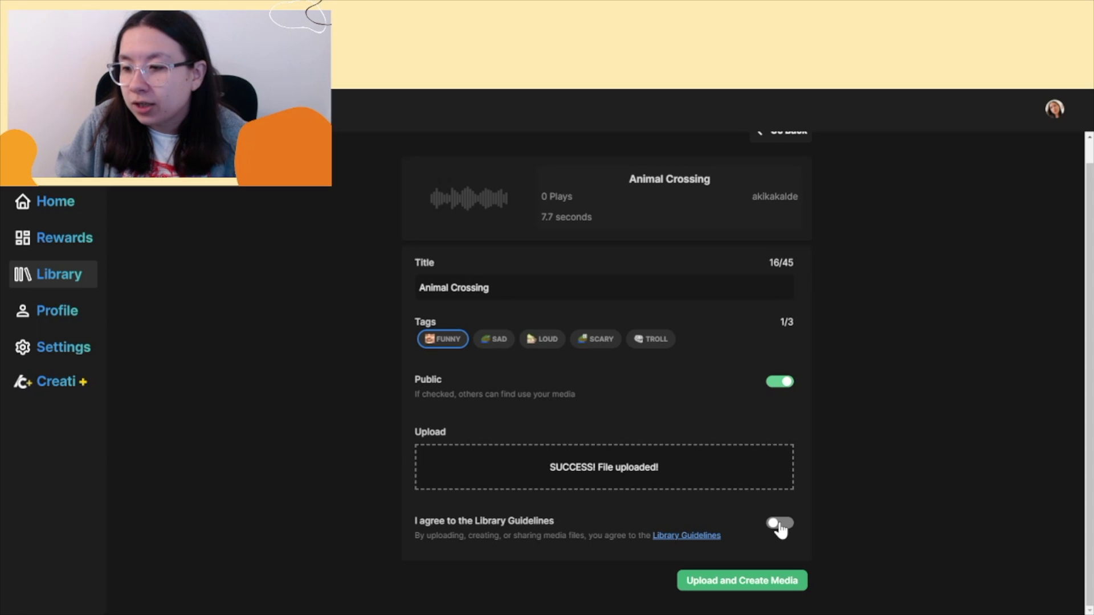
left_click(780, 527)
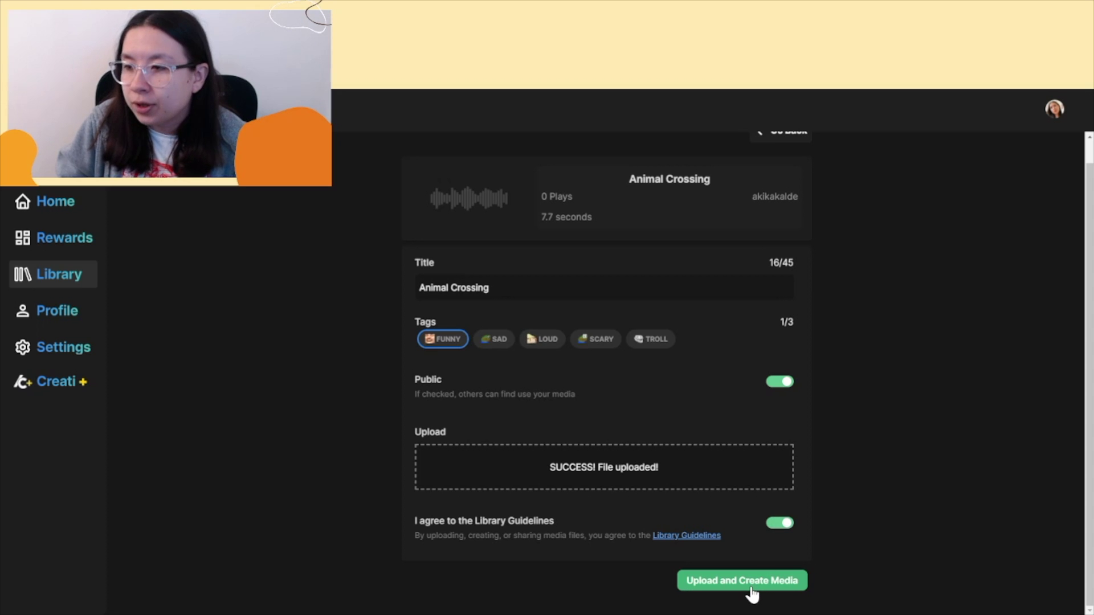
left_click(751, 587)
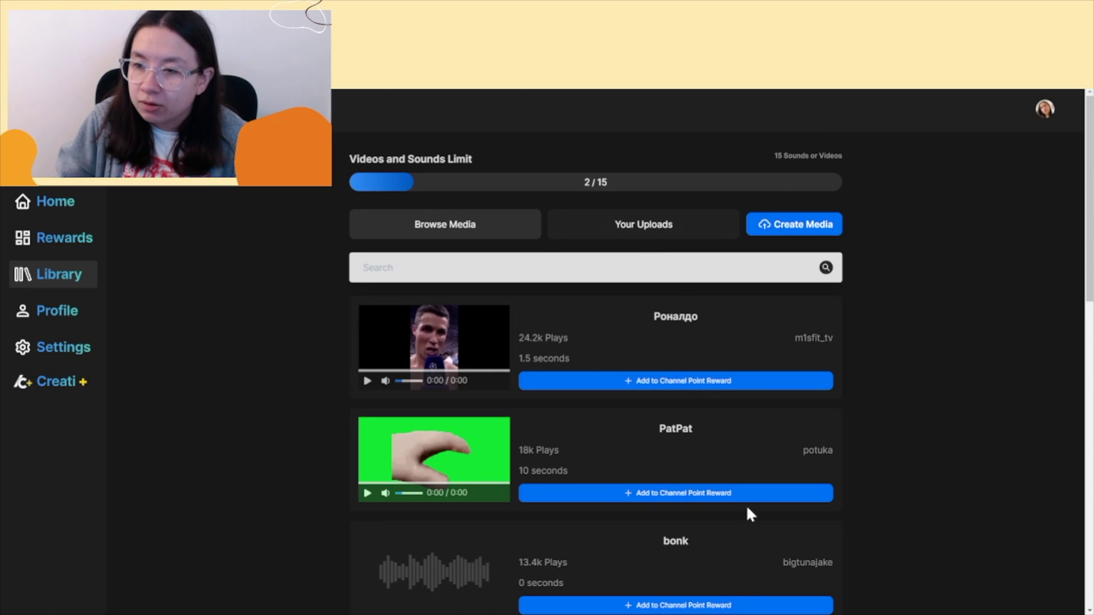
- Start adding the uploaded Animal Crossing sound to a channel point reward and choose the Animal Crossing reward as its target
left_click(695, 226)
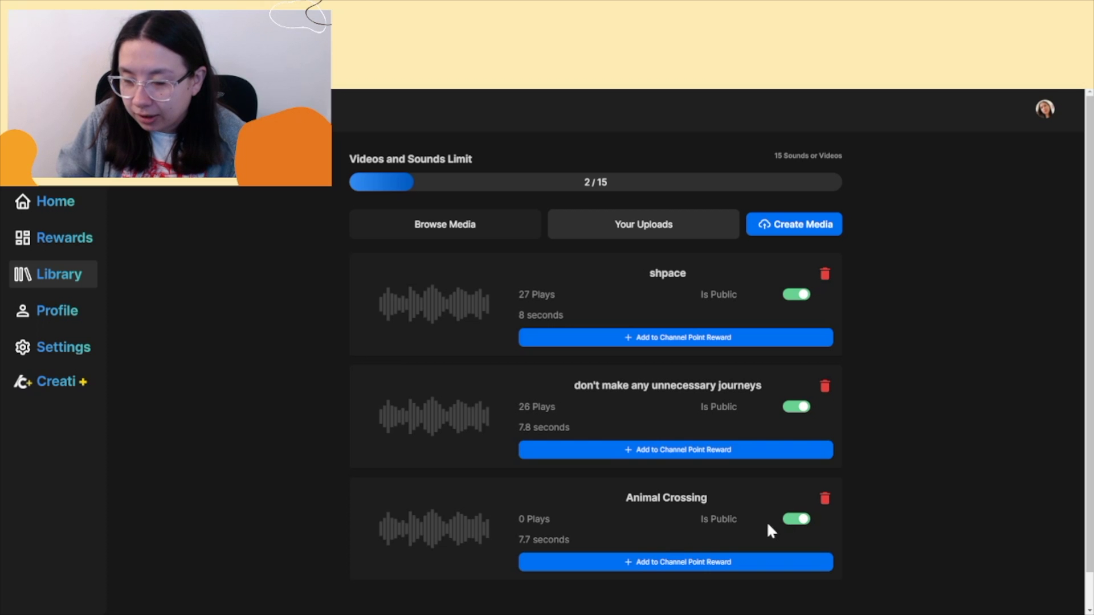
left_click(672, 564)
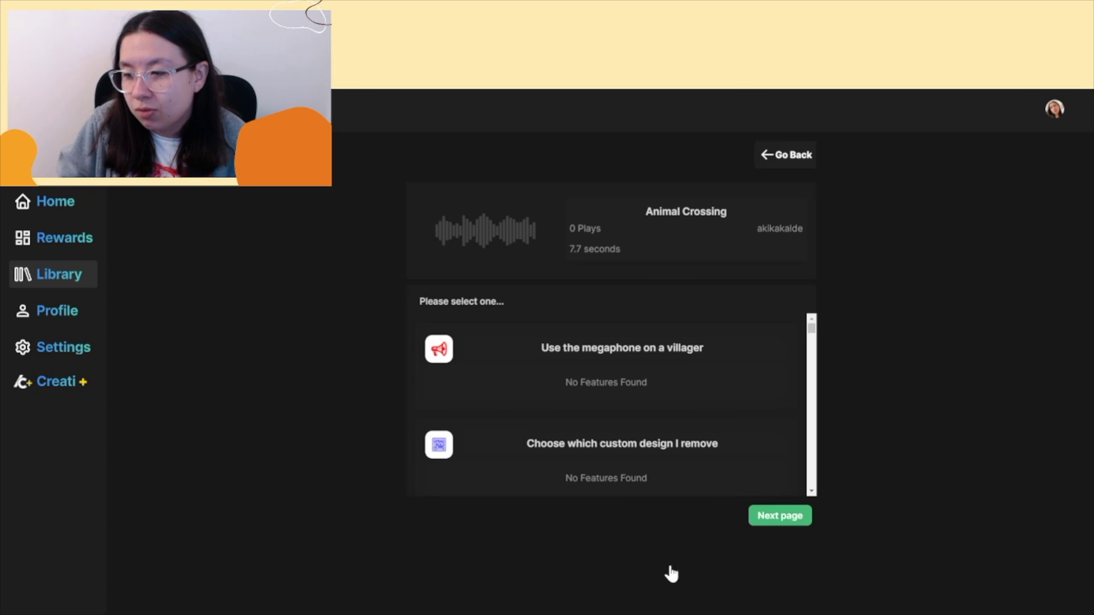
scroll(681, 415, "down", 3)
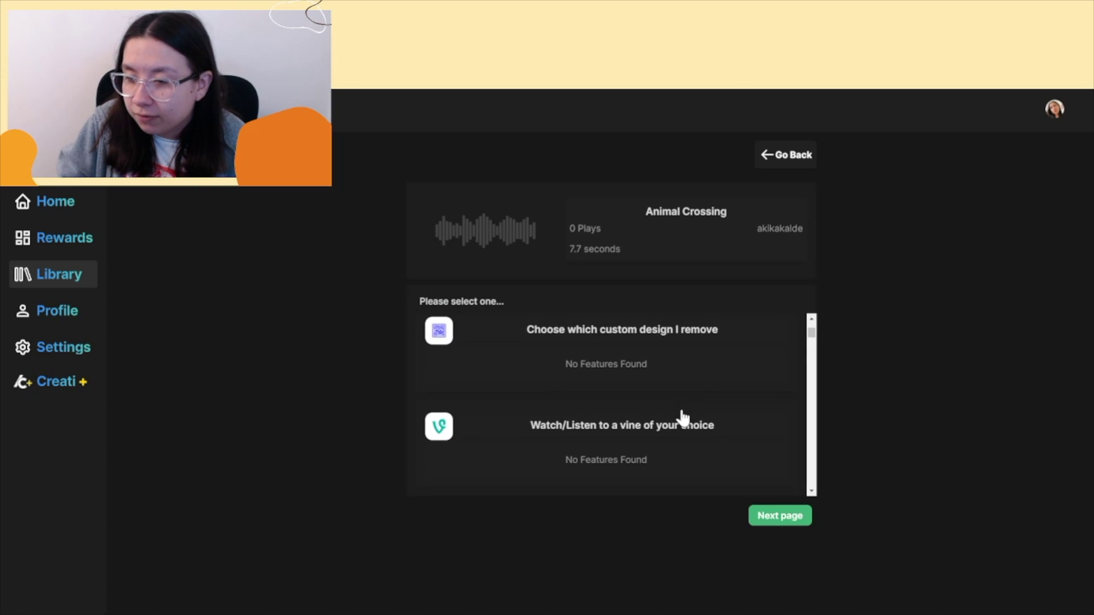
scroll(682, 419, "down", 6)
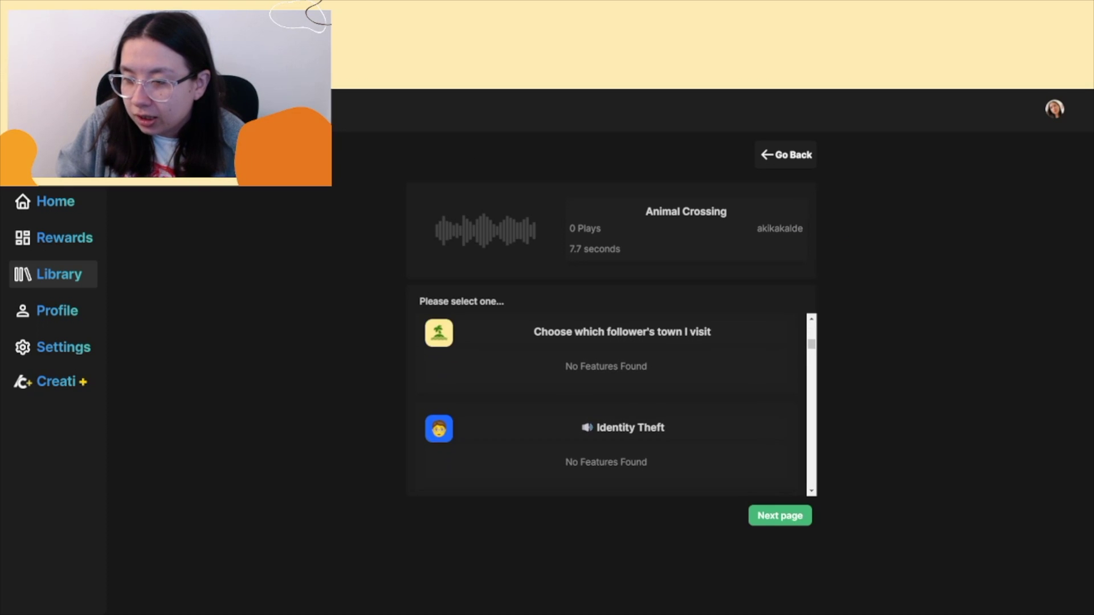
scroll(682, 419, "down", 8)
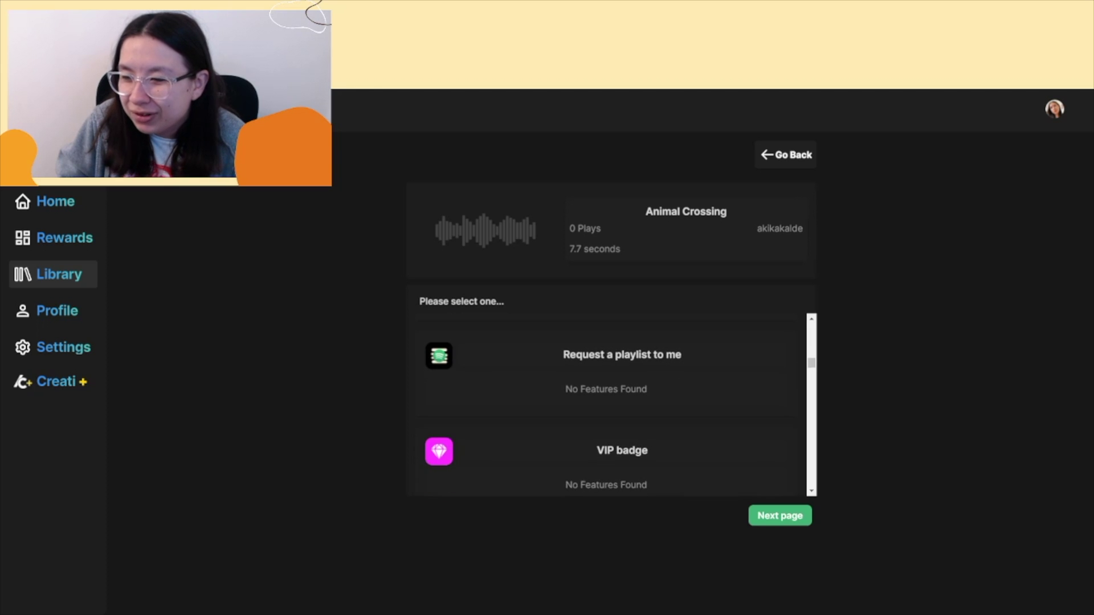
scroll(682, 420, "down", 7)
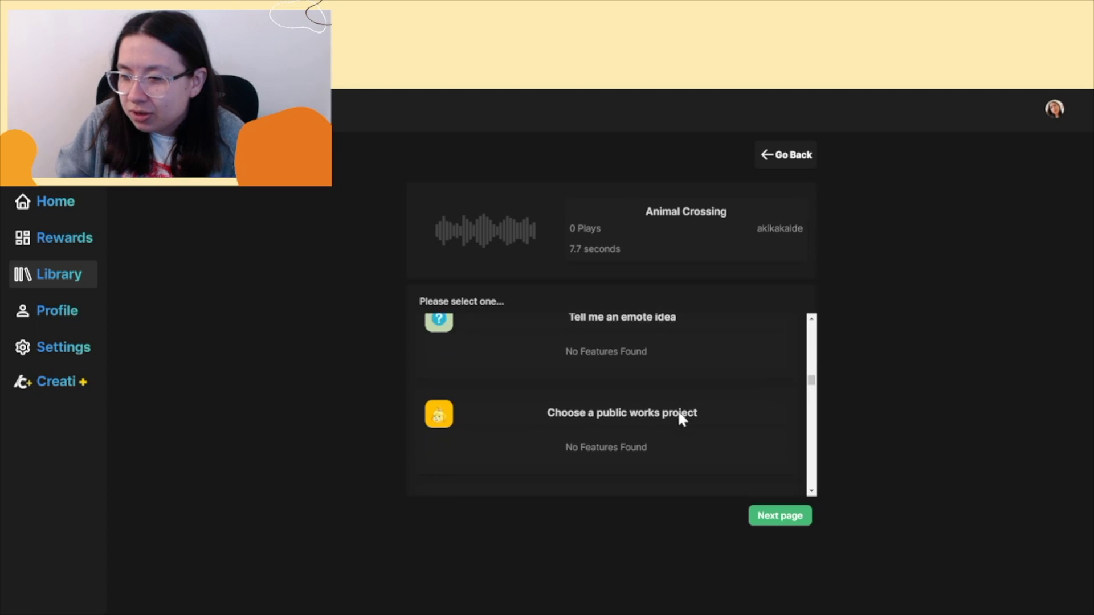
scroll(682, 419, "down", 6)
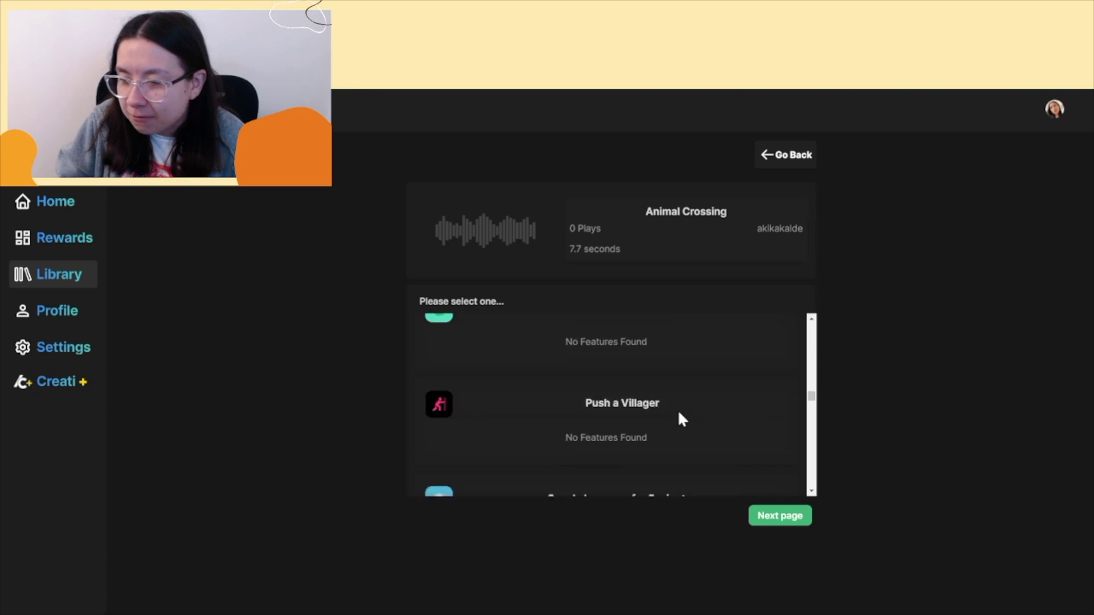
scroll(682, 420, "down", 7)
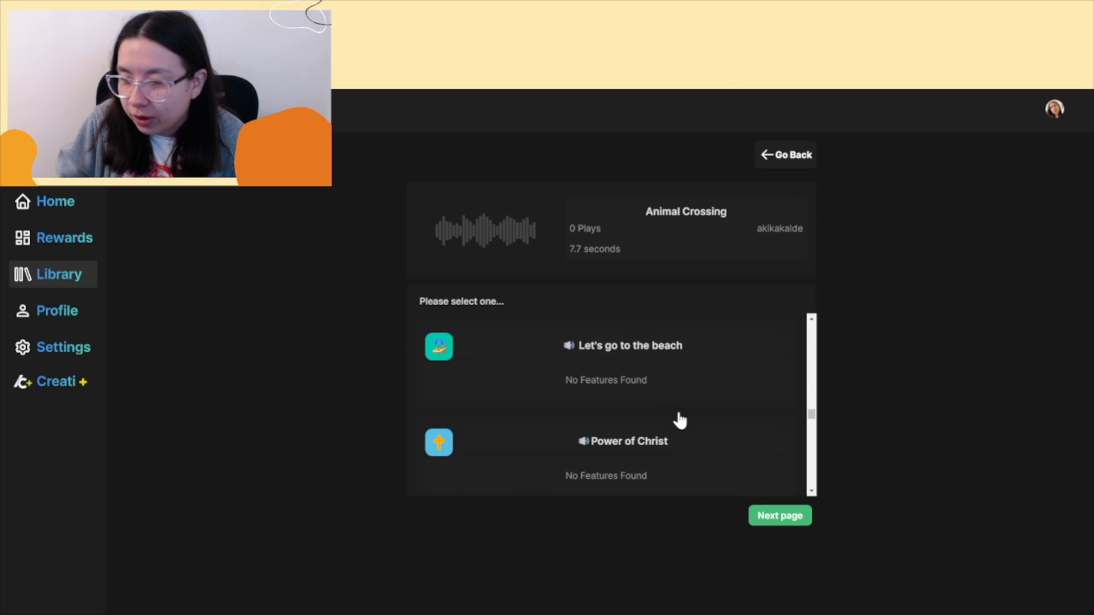
scroll(679, 420, "down", 6)
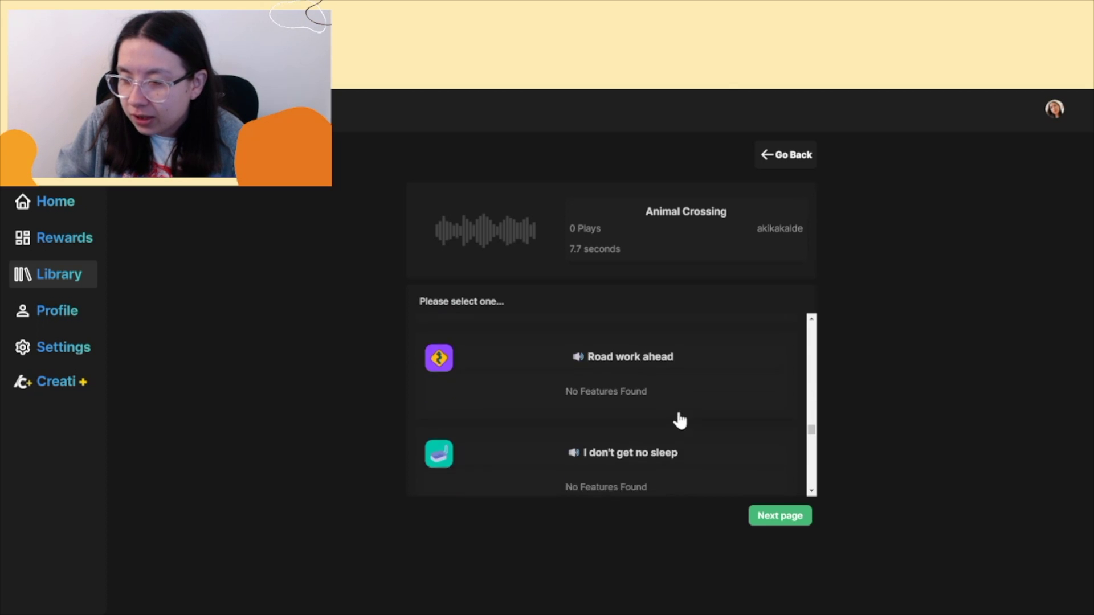
scroll(680, 420, "down", 6)
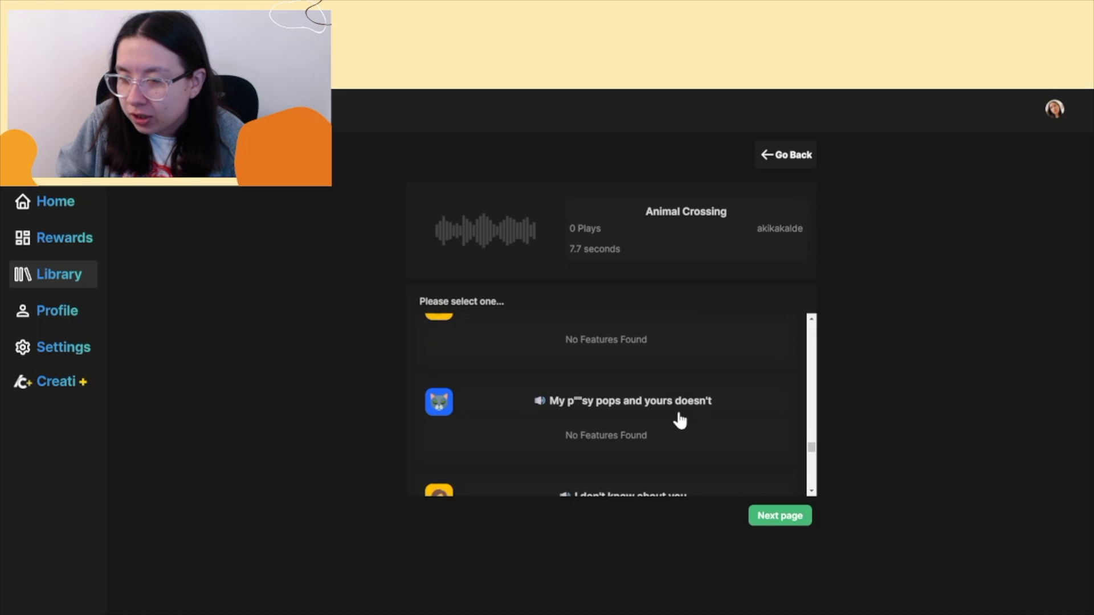
scroll(680, 420, "down", 6)
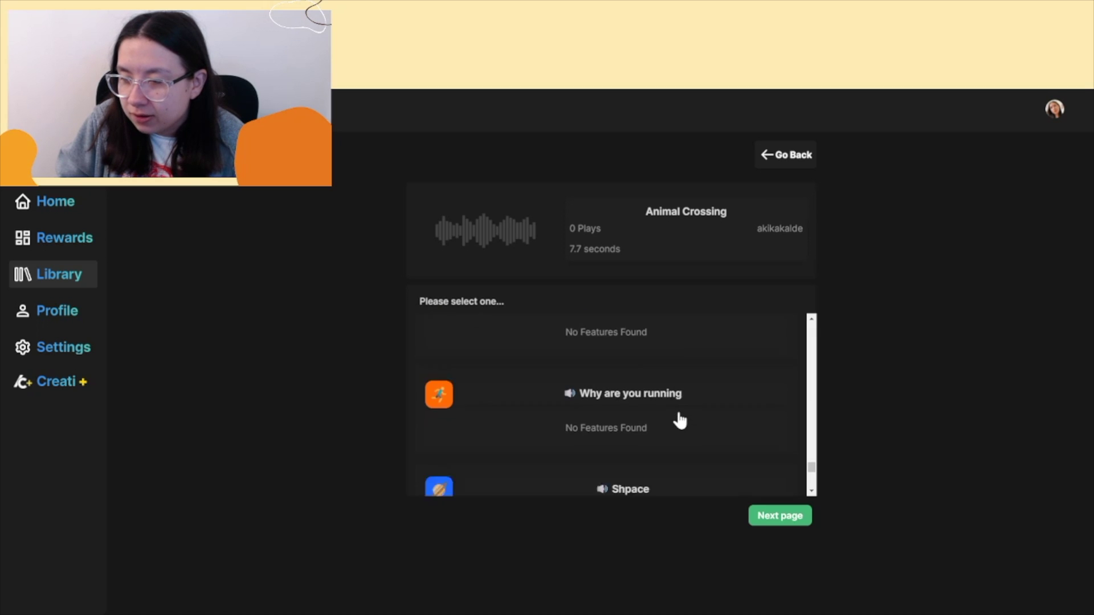
scroll(680, 421, "down", 4)
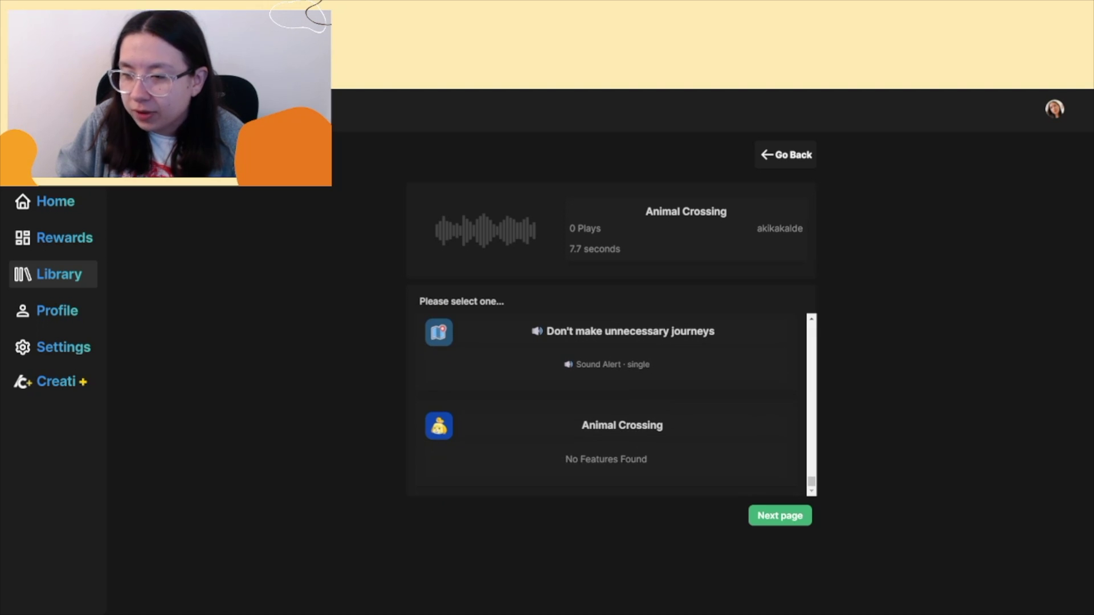
left_click(600, 472)
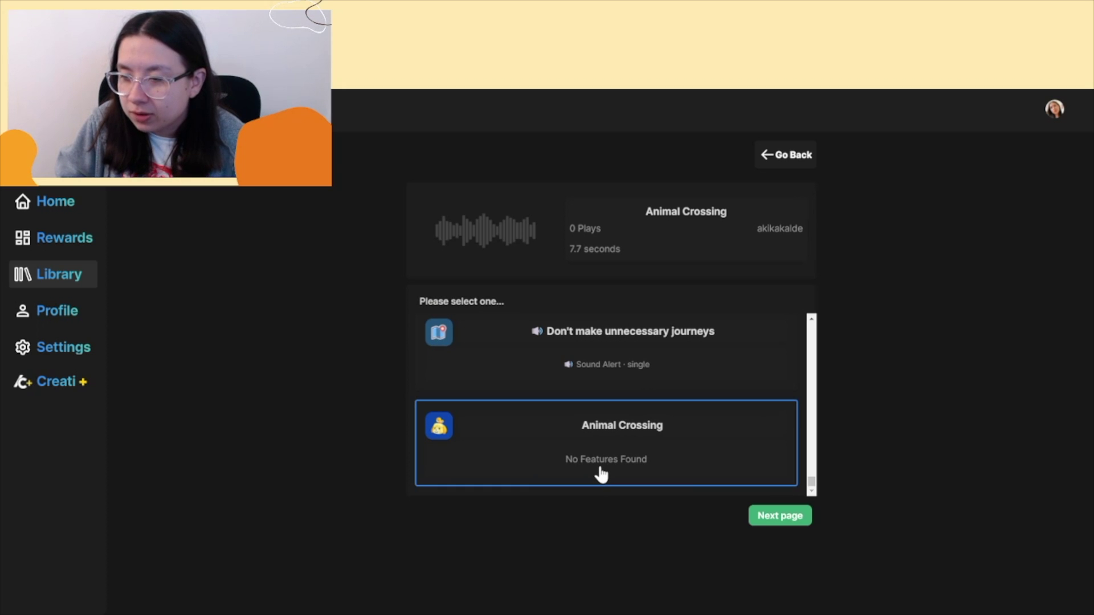
left_click(778, 518)
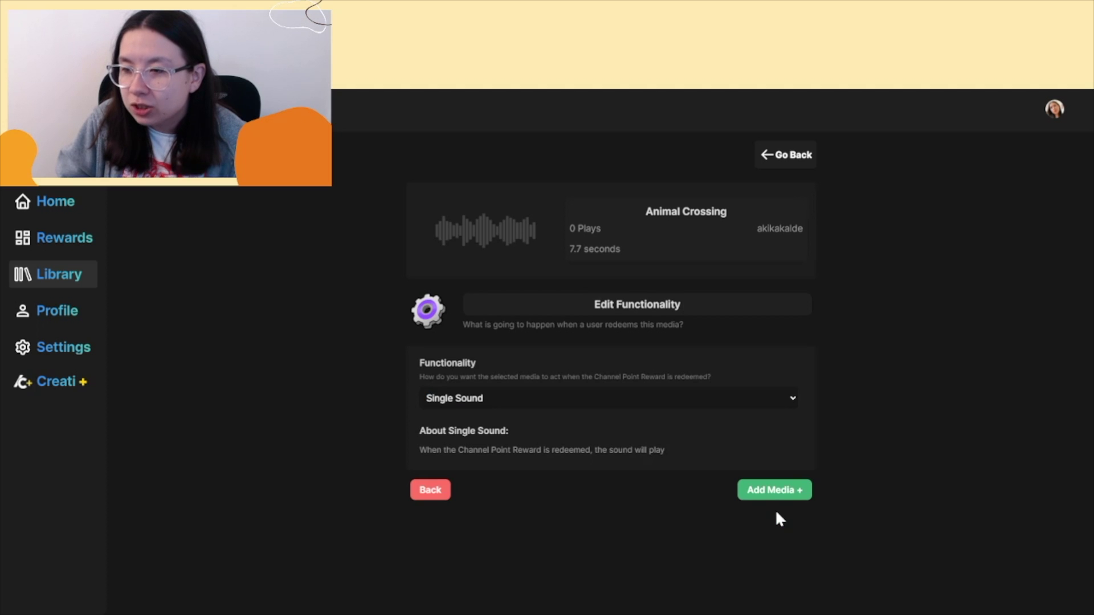
- Set the media's functionality to Single Sound, add it to the reward and close the completed dialog
left_click(587, 399)
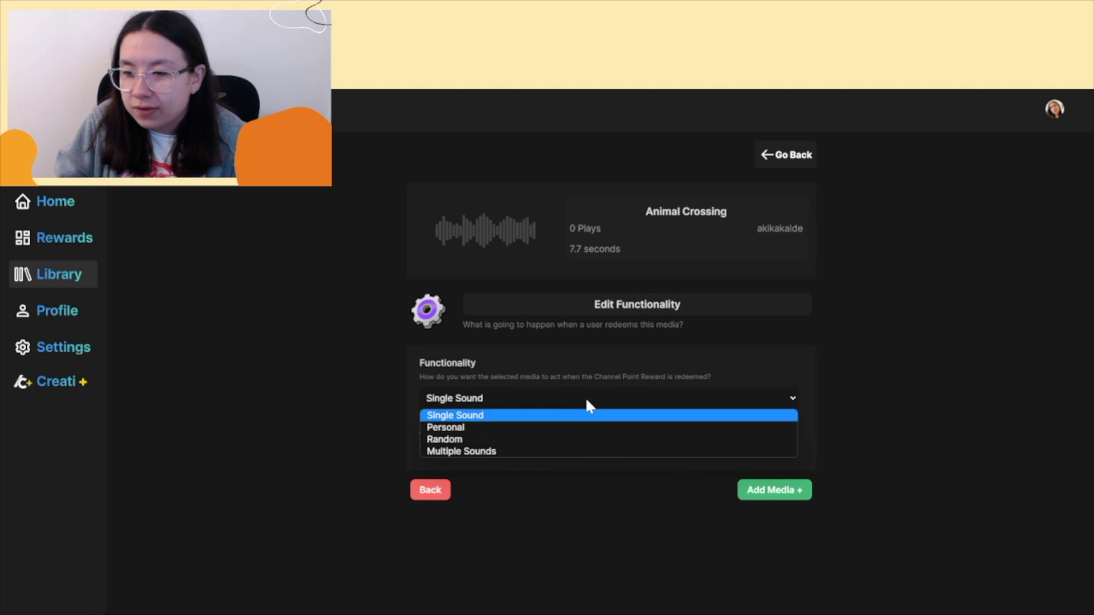
left_click(562, 422)
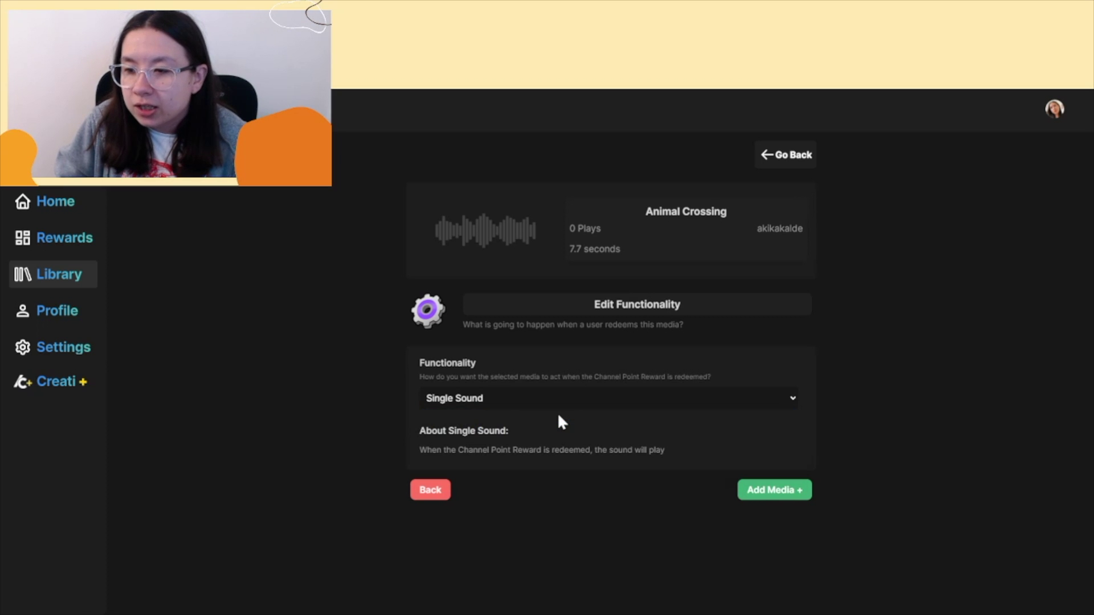
left_click(769, 498)
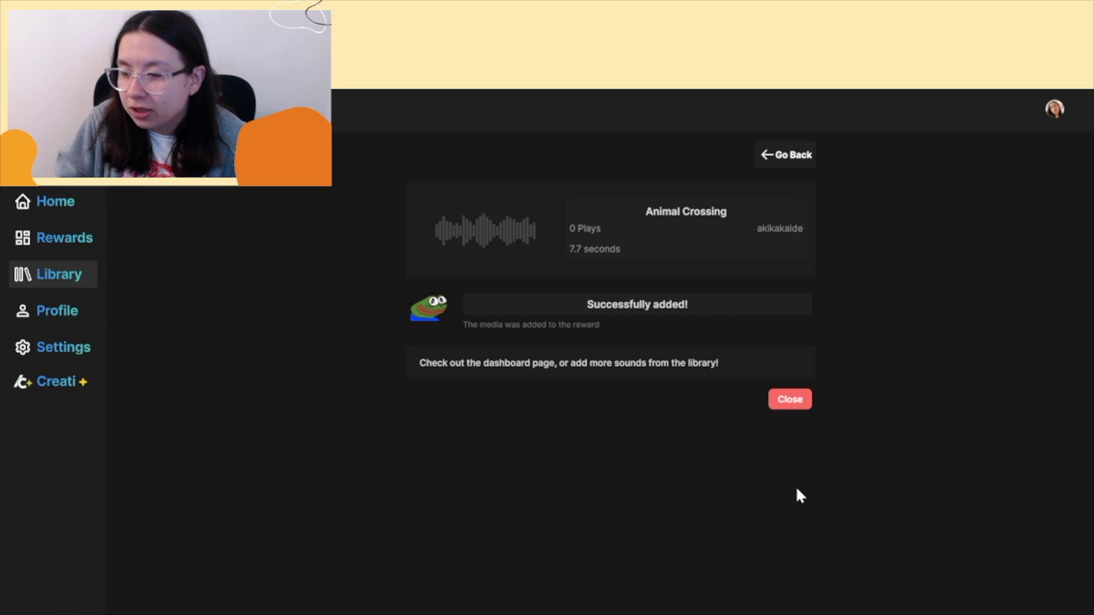
left_click(791, 401)
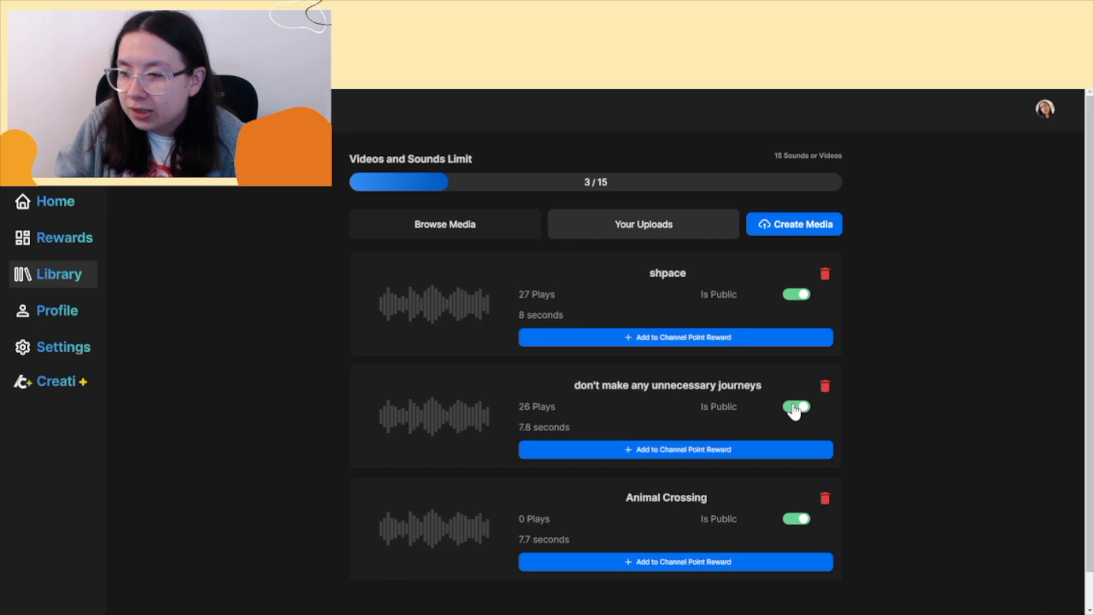
- Check the feature listed for the Animal Crossing reward among the channel point rewards
left_click(67, 241)
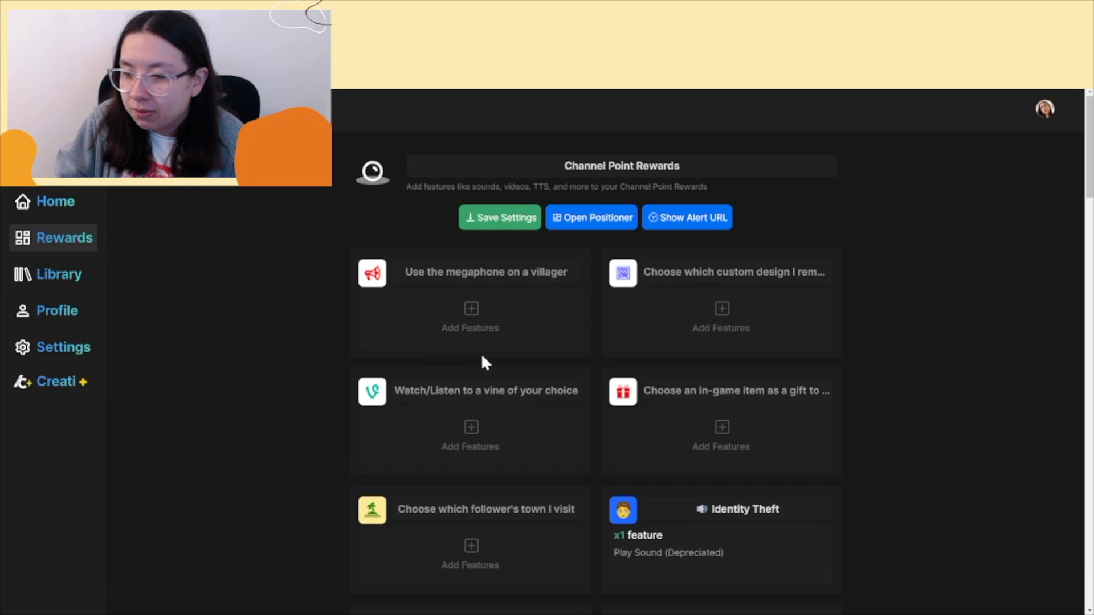
scroll(484, 362, "down", 4)
scroll(484, 362, "down", 13)
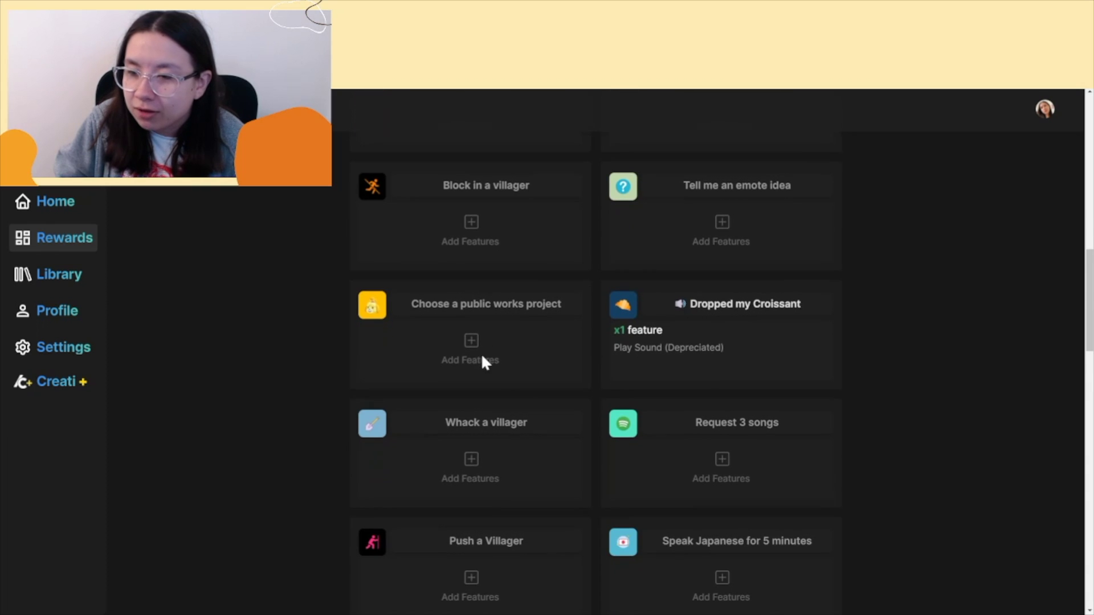
scroll(483, 360, "down", 19)
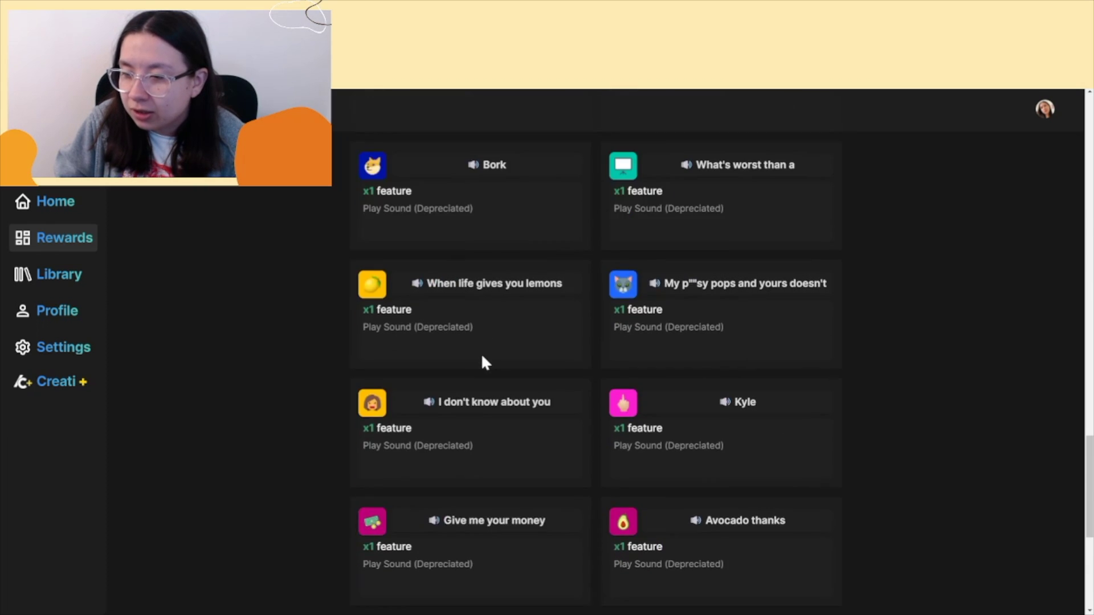
scroll(483, 363, "down", 1)
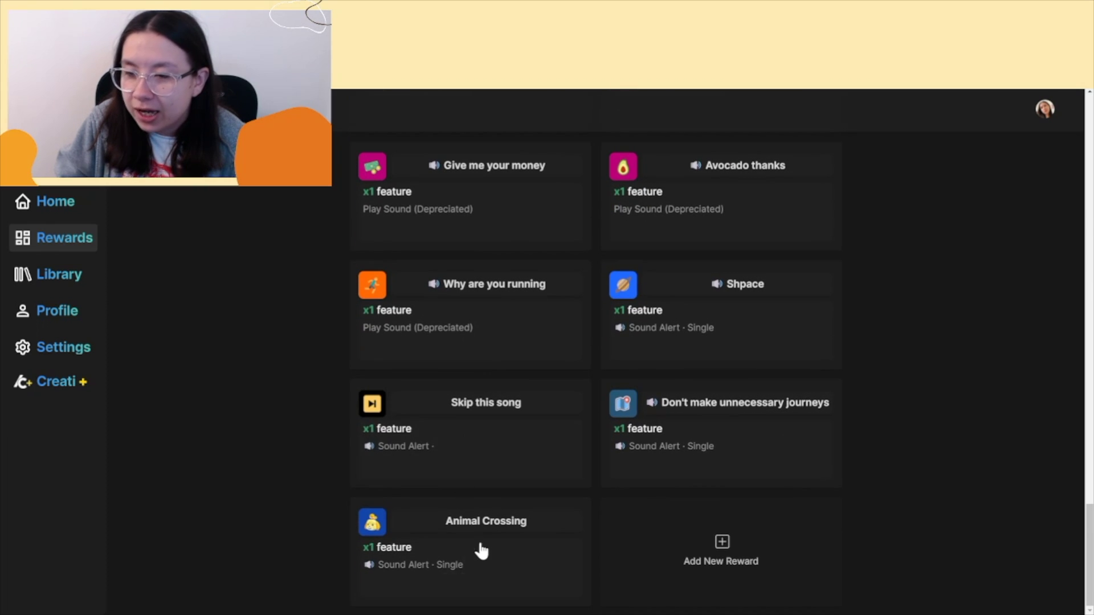
mouse_move(464, 567)
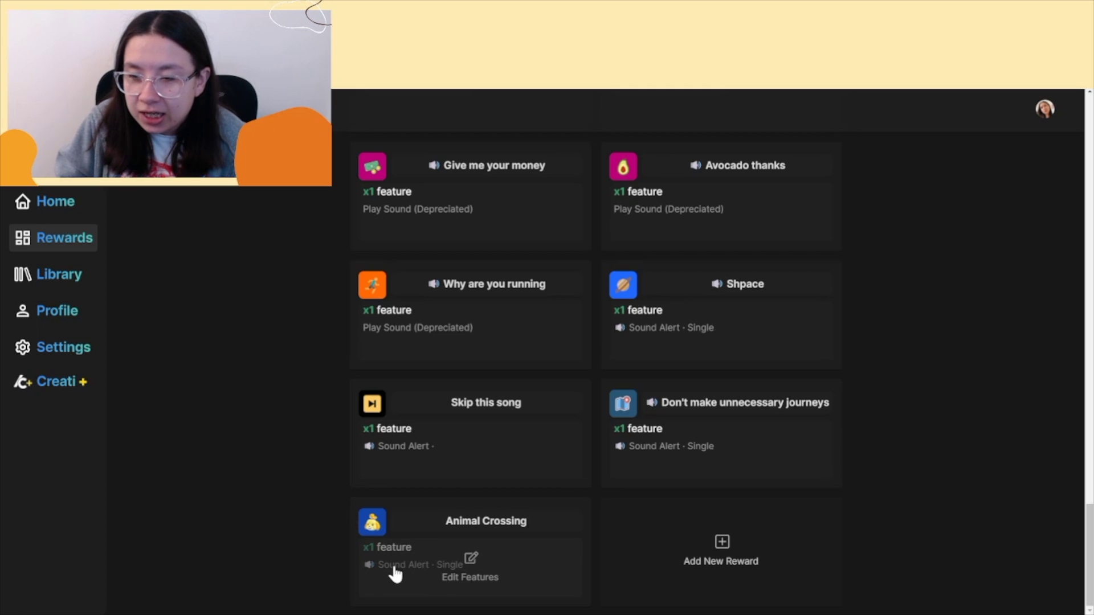
mouse_move(378, 553)
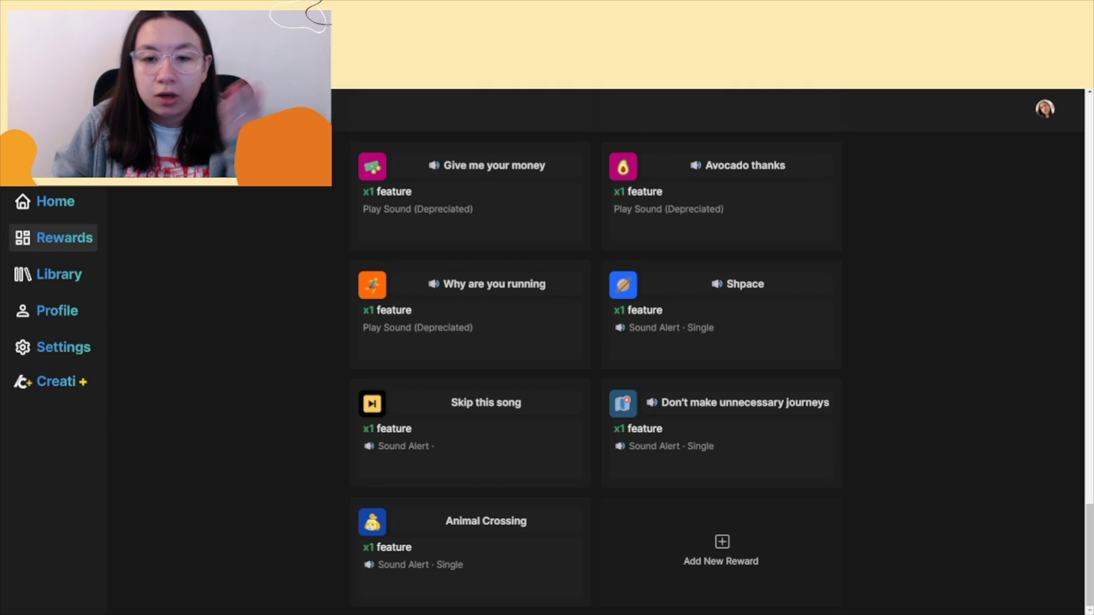
- Switch to the Twitch stream chat window and redeem the Animal Crossing reward for 100 channel points
key("alt+Tab")
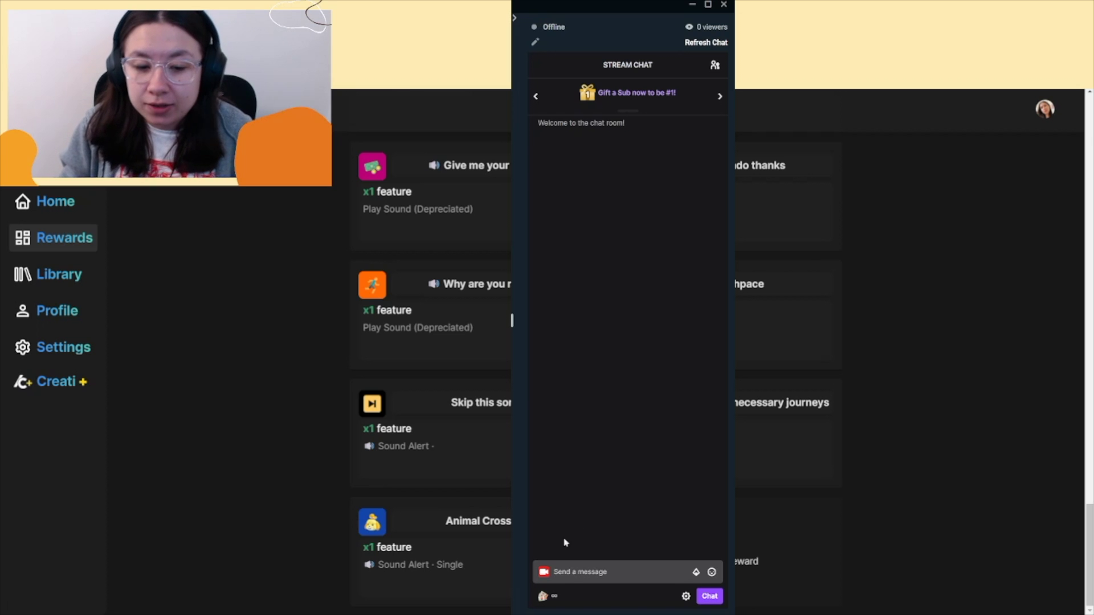
left_click(546, 597)
scroll(552, 536, "down", 1)
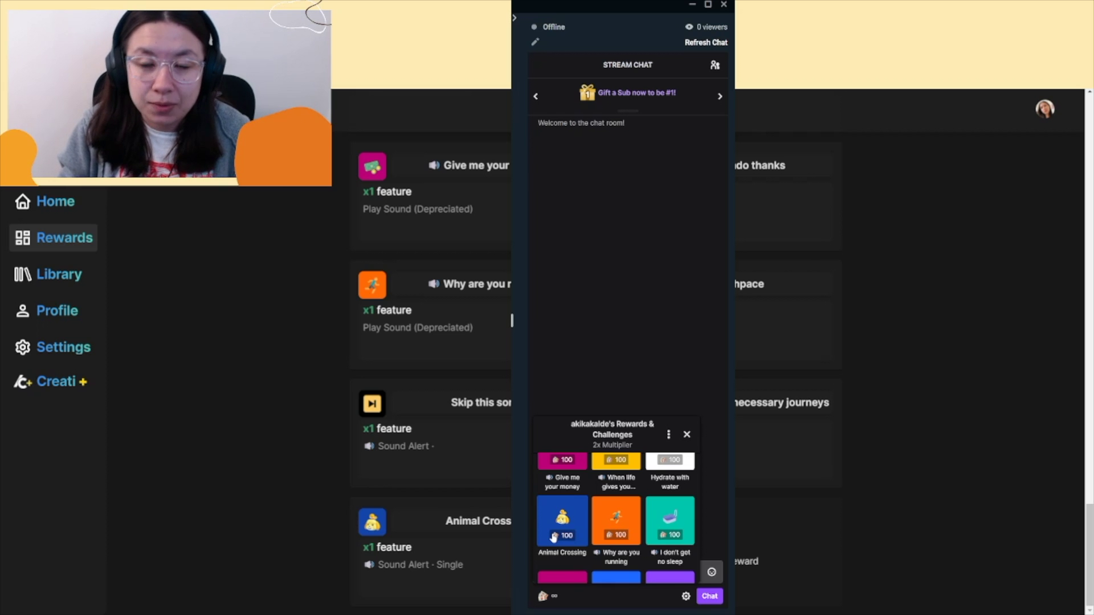
left_click(553, 537)
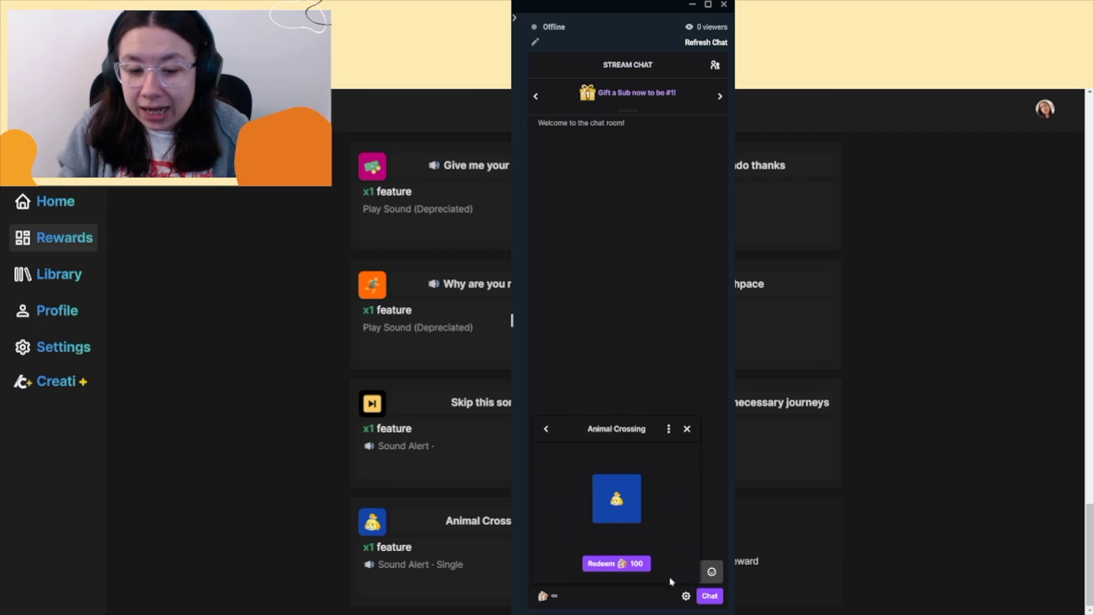
left_click(613, 561)
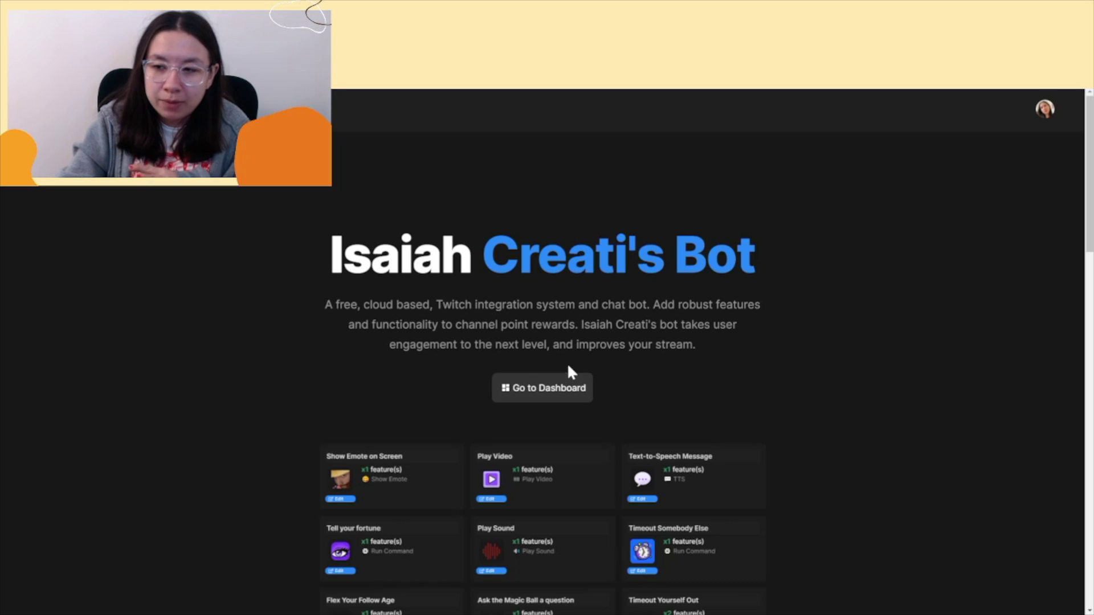
- Enter the Isaiah Creati's Bot dashboard and open the Animal Crossing reward's feature editor from the rewards list
left_click(557, 389)
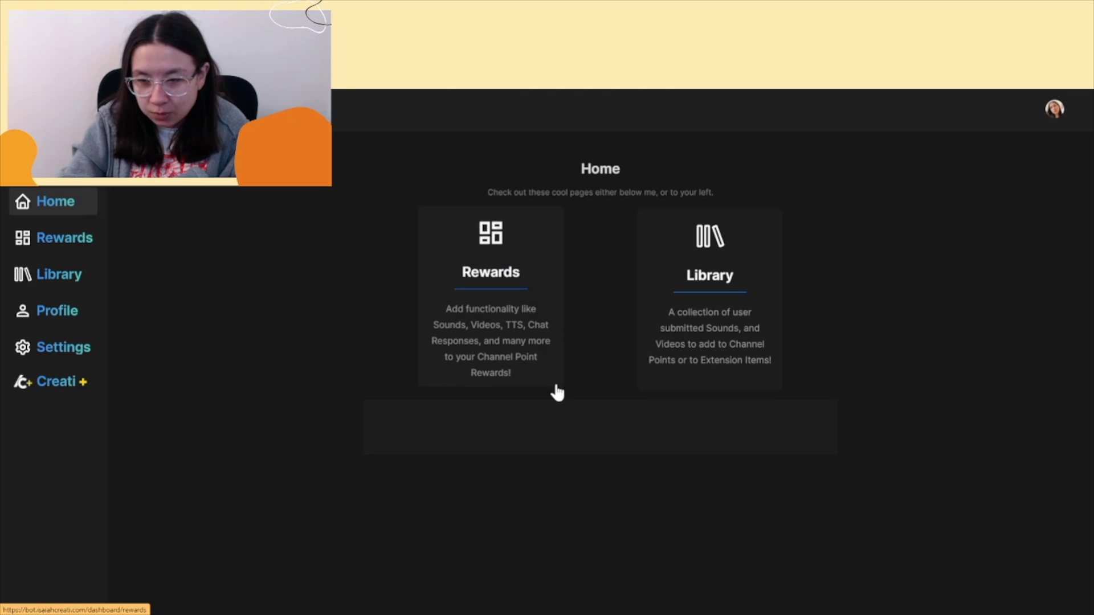
left_click(530, 331)
scroll(529, 336, "down", 15)
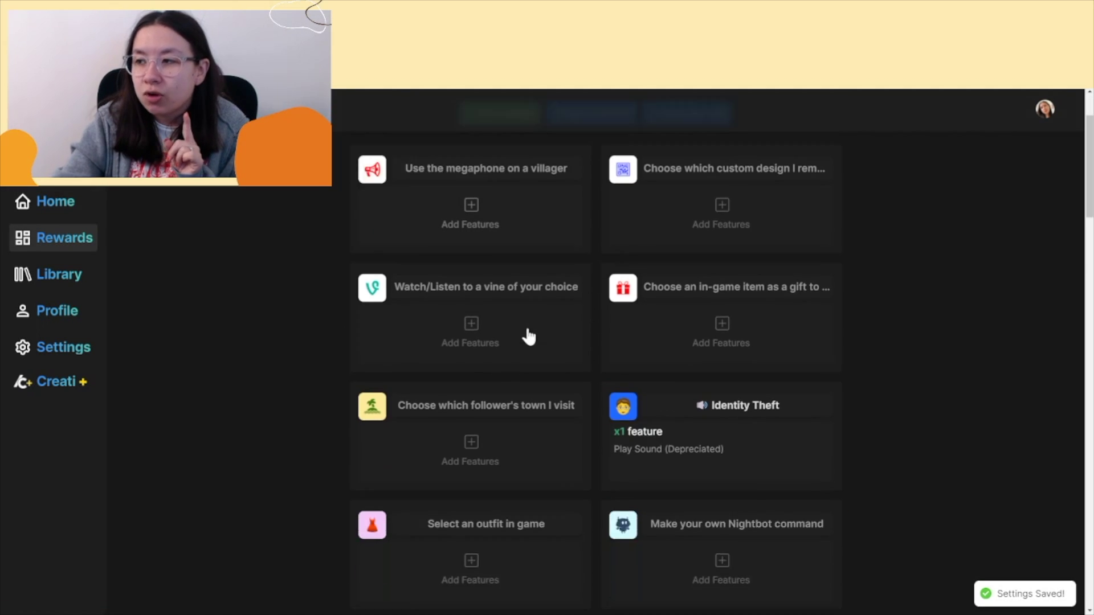
scroll(530, 339, "down", 10)
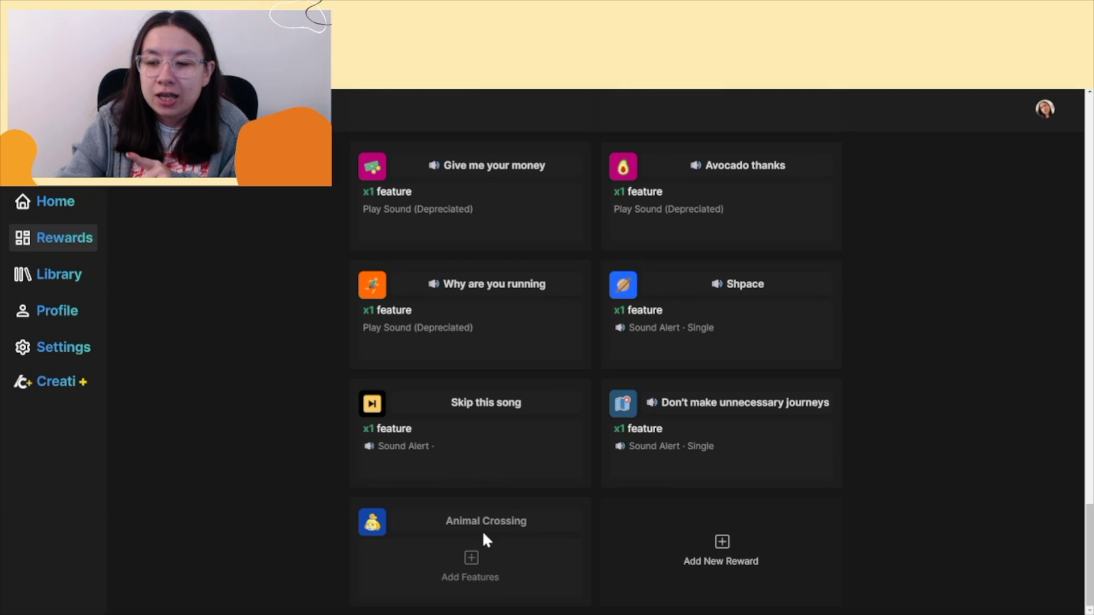
left_click(473, 561)
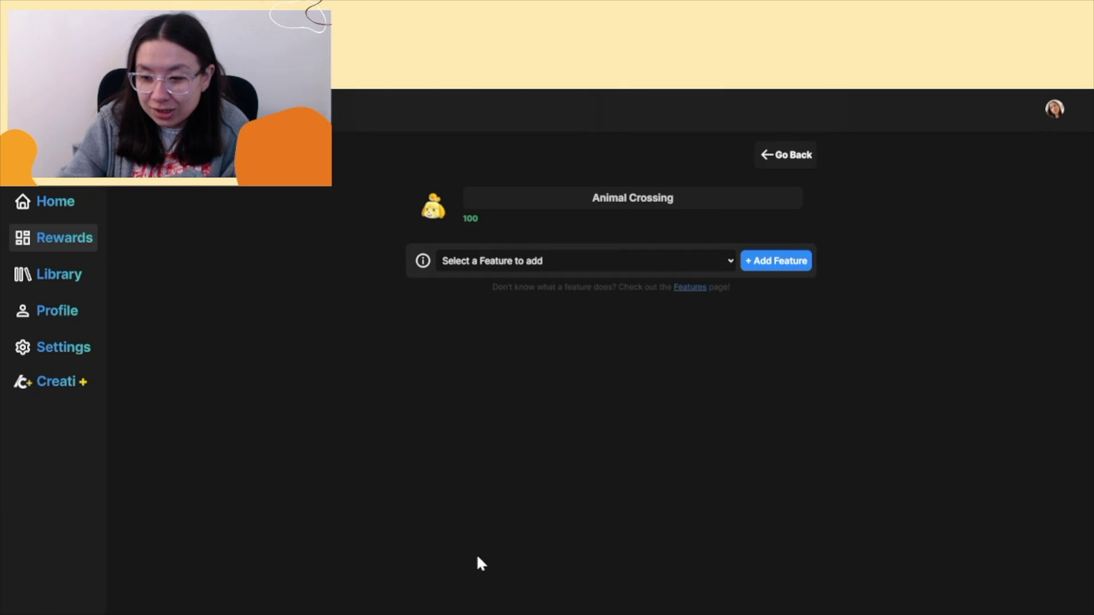
- Add a Text-to-Speech feature to the Animal Crossing reward
left_click(628, 263)
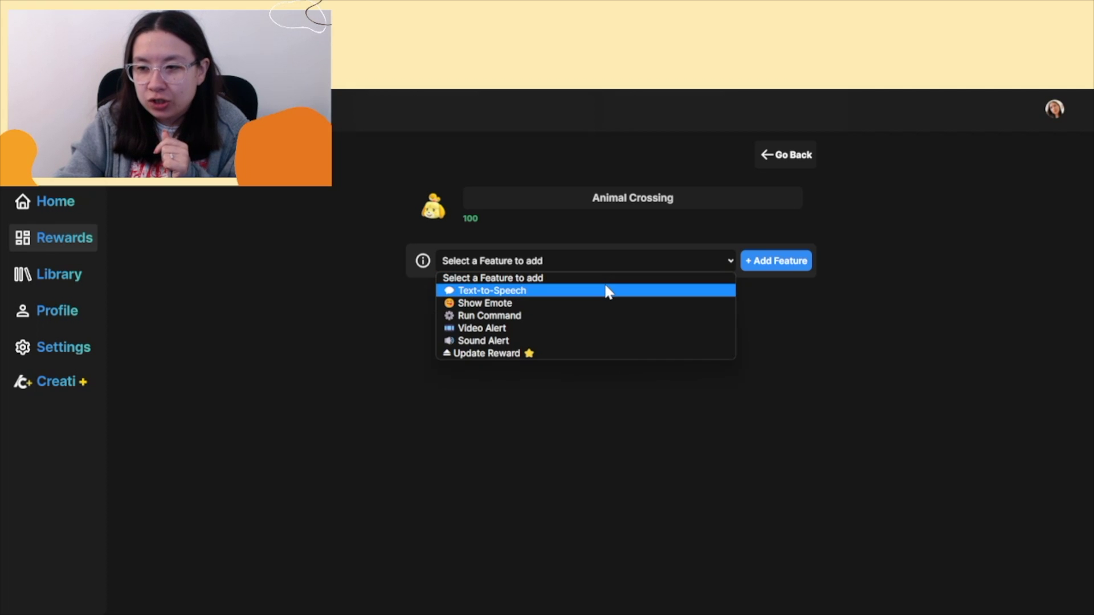
left_click(608, 291)
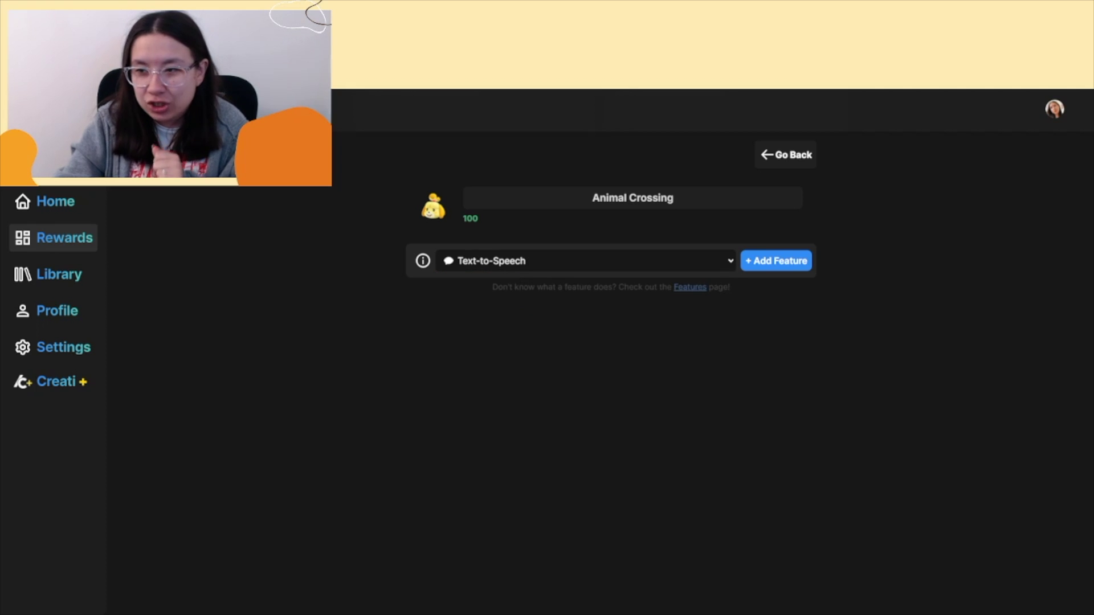
left_click(766, 263)
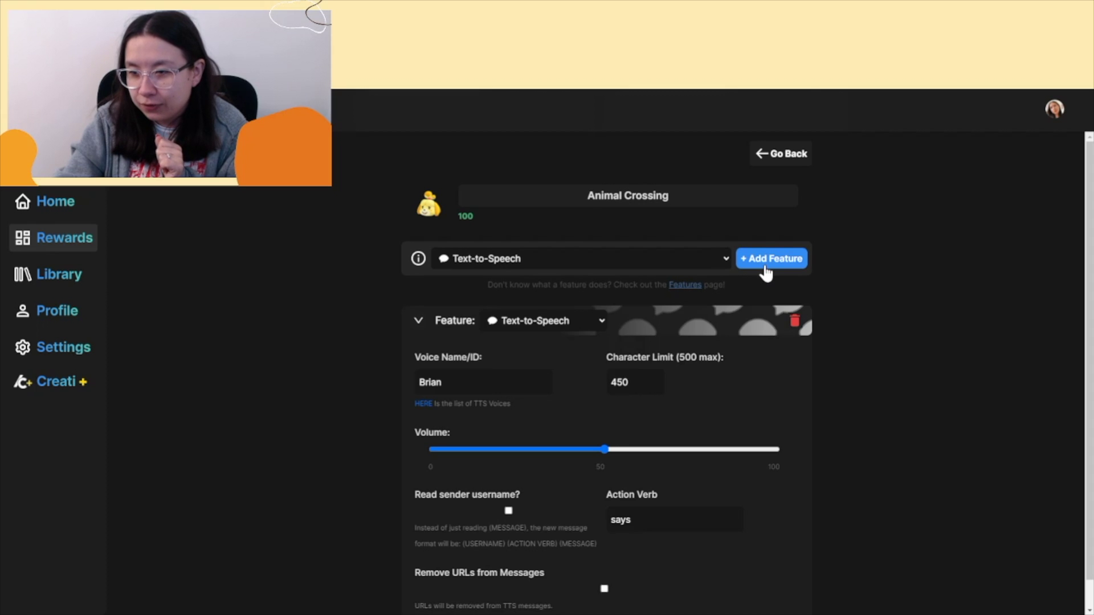
- Open the list of available TTS voices and play the sample of the Welsh English voice Geraint
scroll(606, 335, "down", 1)
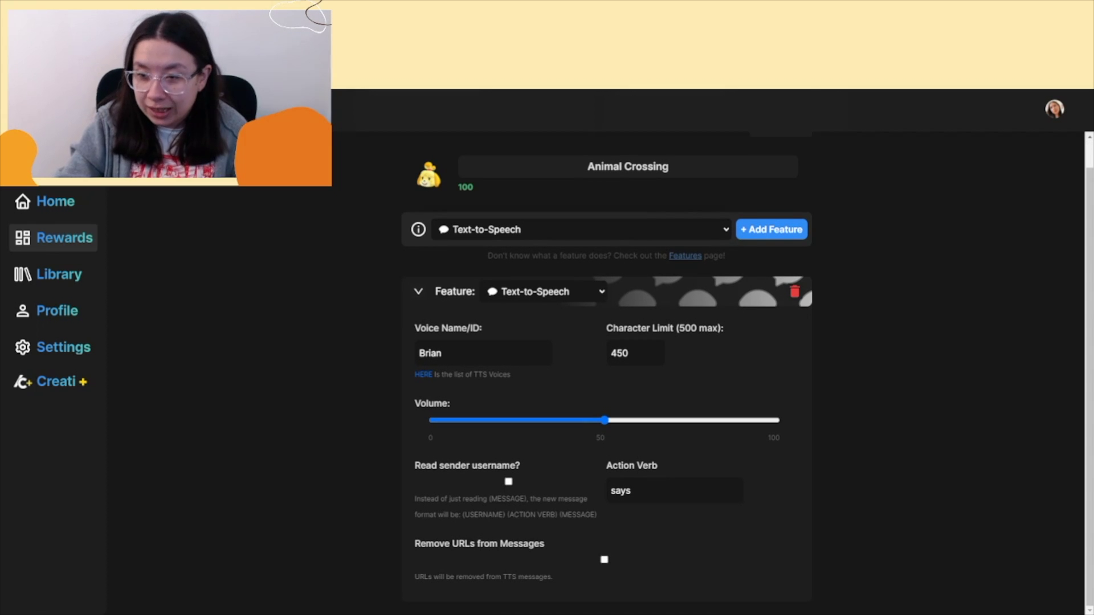
left_click(414, 374)
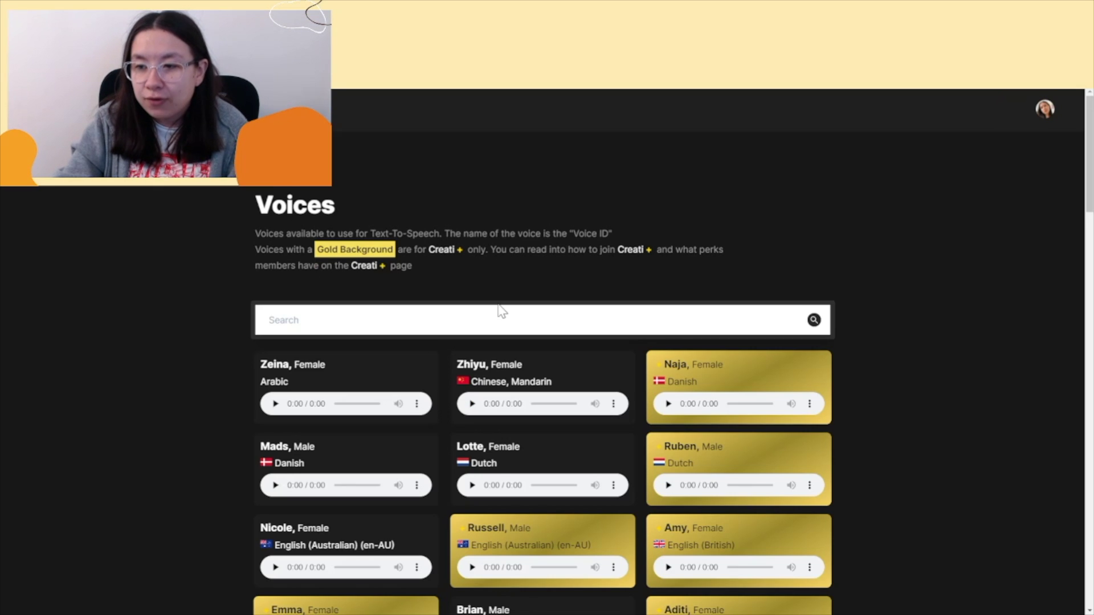
scroll(500, 308, "down", 2)
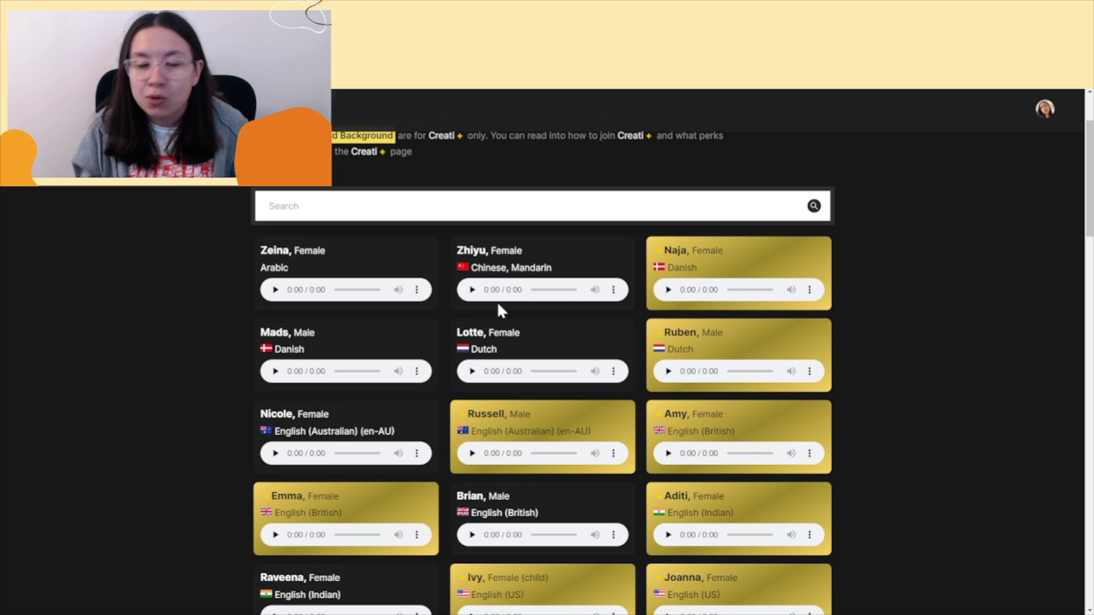
scroll(501, 310, "down", 10)
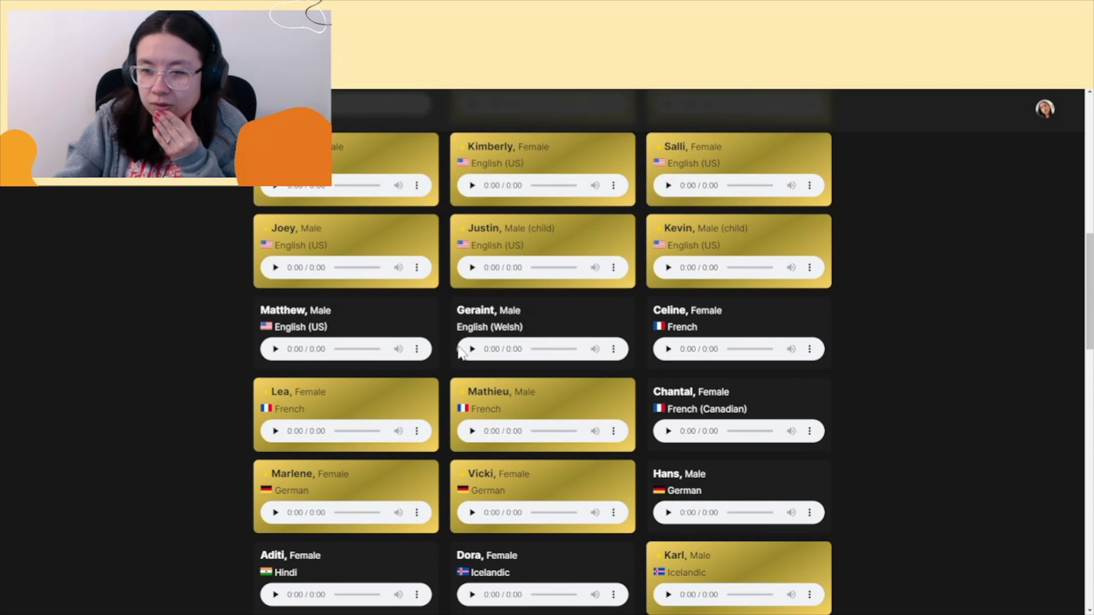
left_click(472, 349)
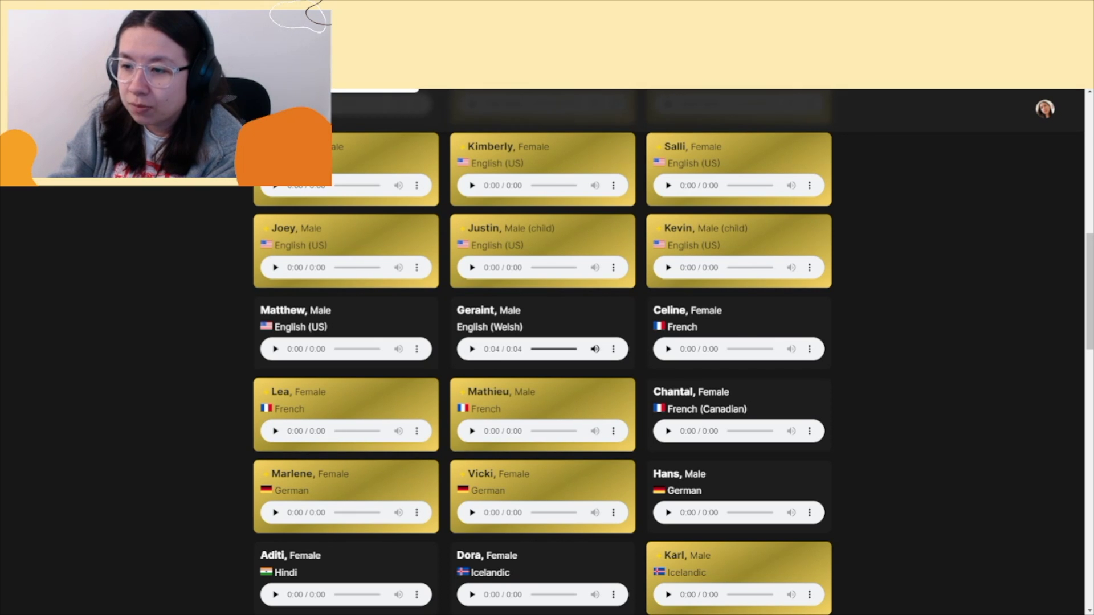
- Set the voice of the Animal Crossing reward's Text-to-Speech feature to Geraint and return to the rewards list
key("ctrl+Tab")
double_click(442, 353)
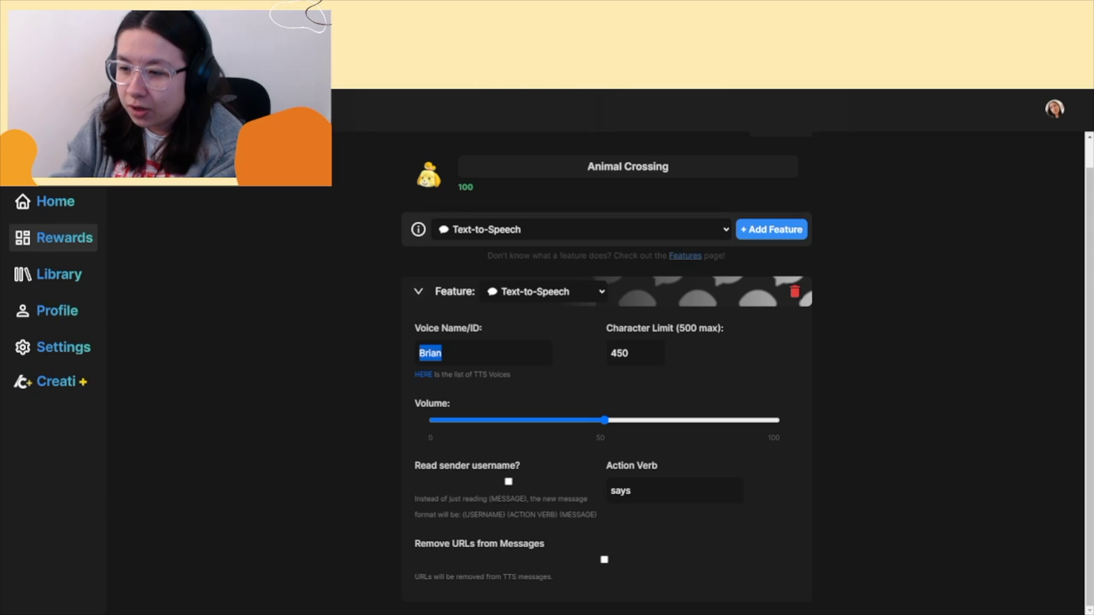
type("Geral")
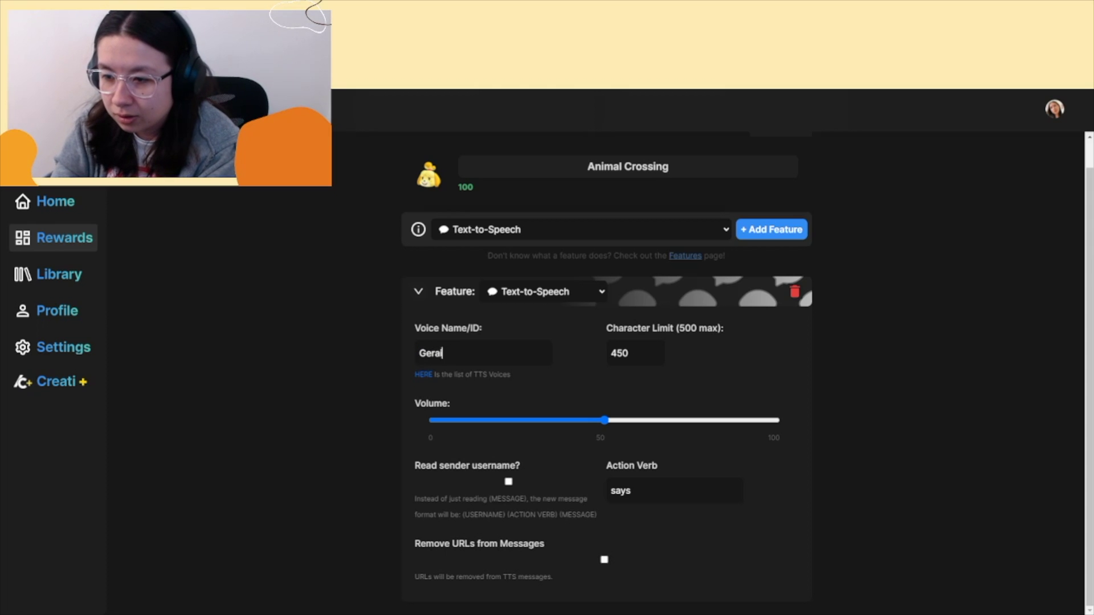
key("BackSpace")
type("int")
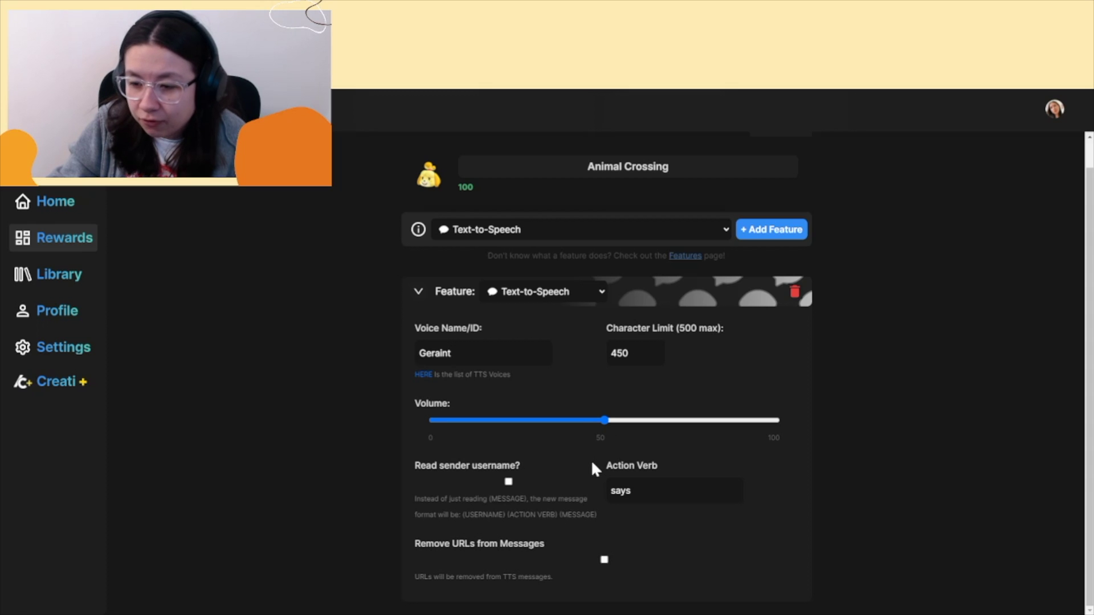
left_click(695, 292)
left_click(775, 165)
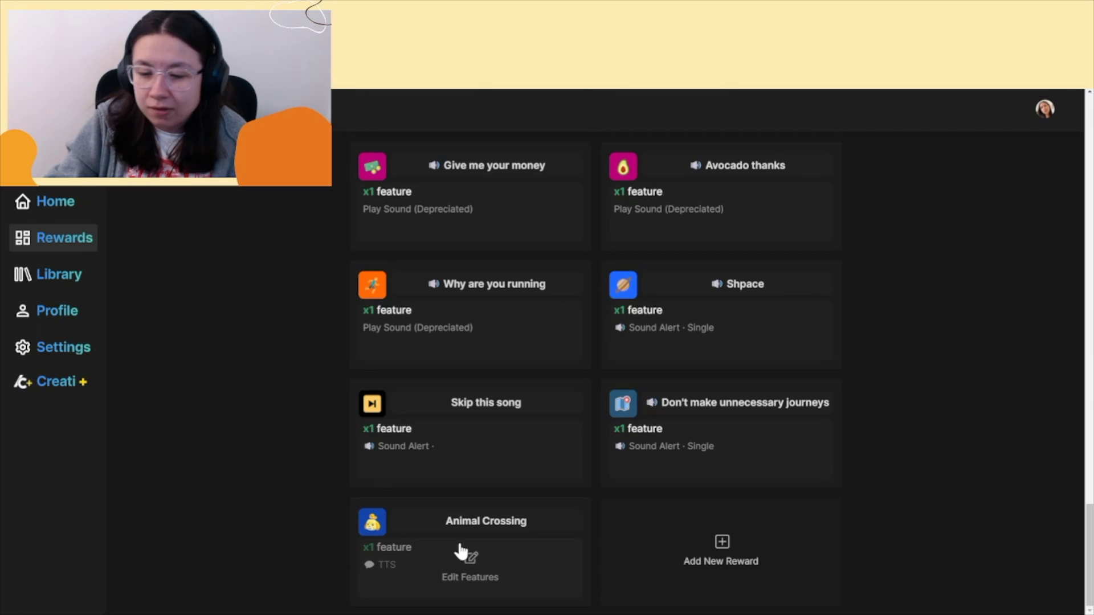